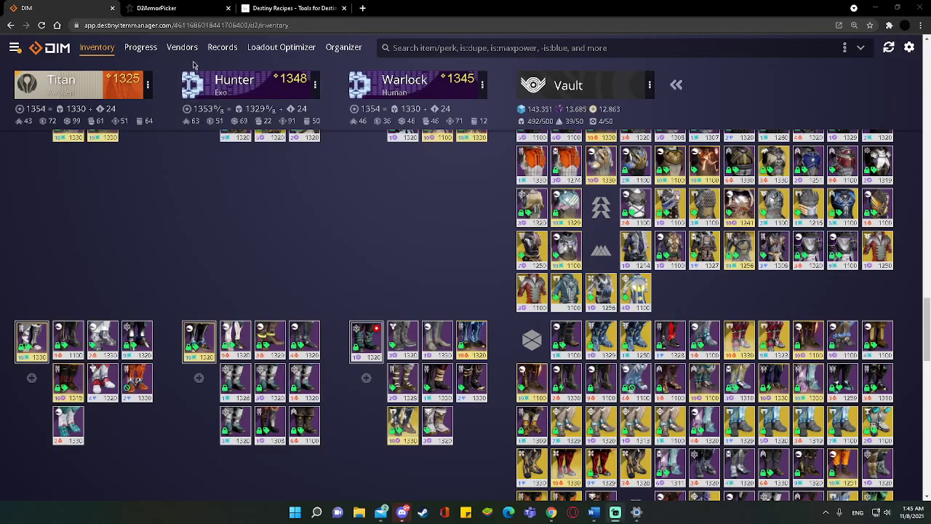
Step: Switch to D2ArmorPicker, look over its build settings and open the Clustering page
{"action": "left_click", "coordinate": [180, 9]}
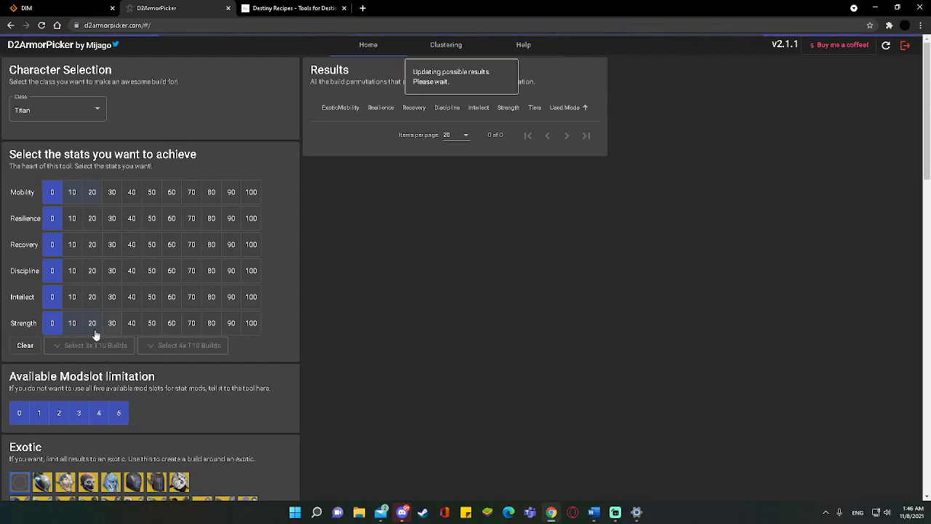
{"action": "scroll", "coordinate": [201, 346], "scroll_direction": "down", "scroll_amount": 3}
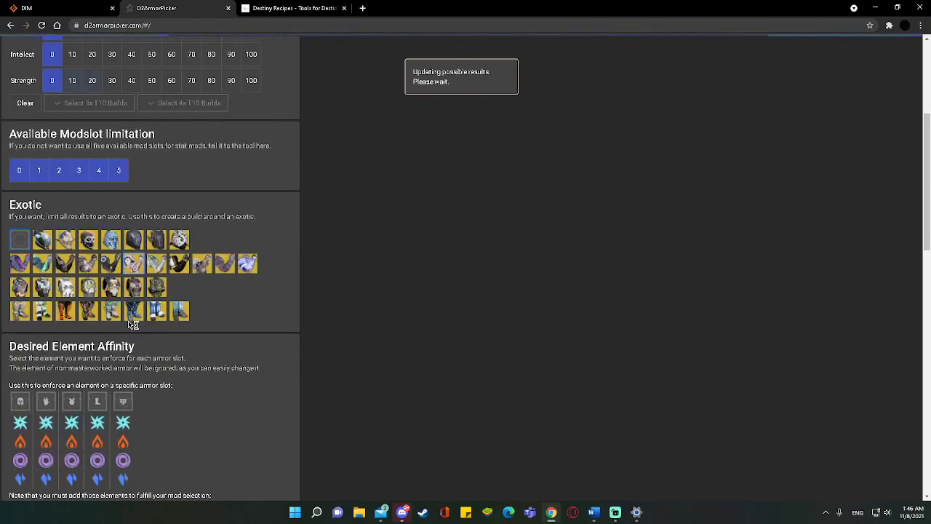
{"action": "scroll", "coordinate": [127, 329], "scroll_direction": "down", "scroll_amount": 1}
{"action": "scroll", "coordinate": [178, 296], "scroll_direction": "up", "scroll_amount": 4}
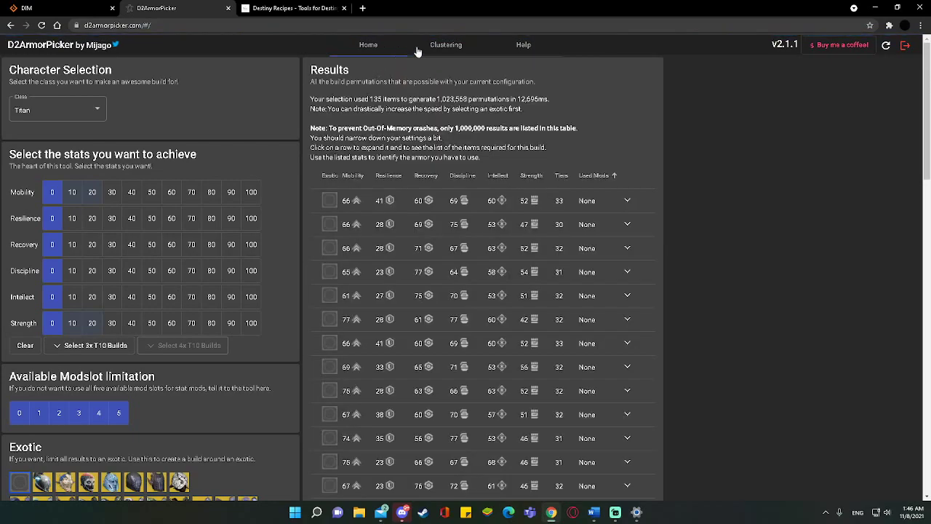
{"action": "left_click", "coordinate": [445, 46]}
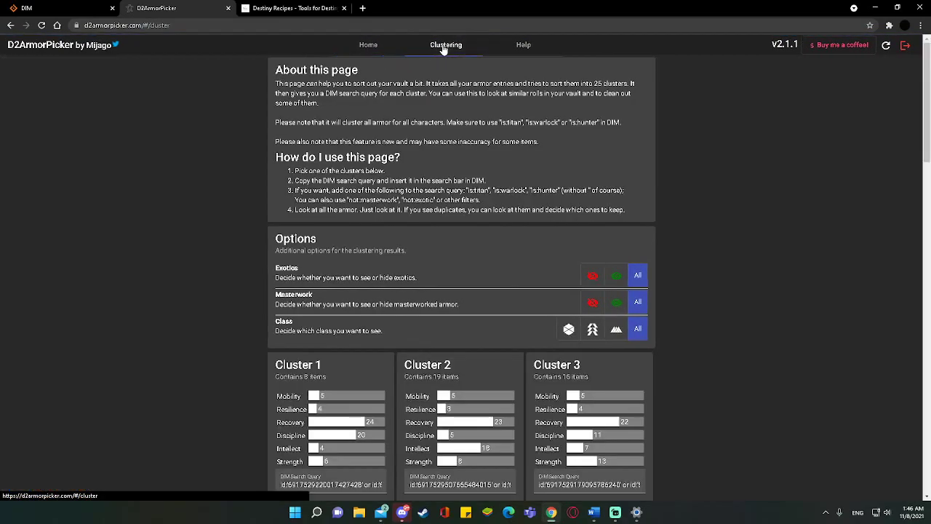
Step: Copy the DIM search query of Cluster 5 for all classes to the clipboard
{"action": "scroll", "coordinate": [507, 197], "scroll_direction": "down", "scroll_amount": 1}
{"action": "scroll", "coordinate": [483, 220], "scroll_direction": "down", "scroll_amount": 1}
{"action": "scroll", "coordinate": [482, 221], "scroll_direction": "down", "scroll_amount": 1}
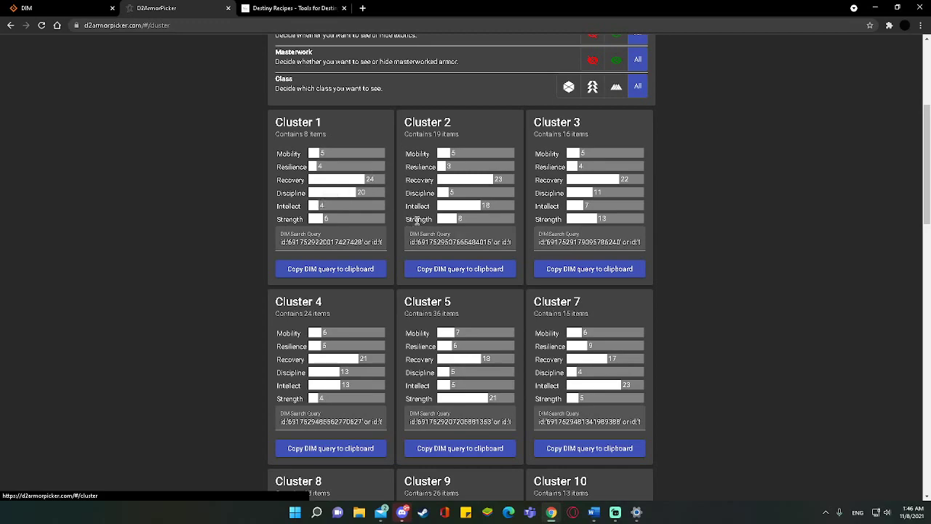
{"action": "scroll", "coordinate": [460, 379], "scroll_direction": "down", "scroll_amount": 1}
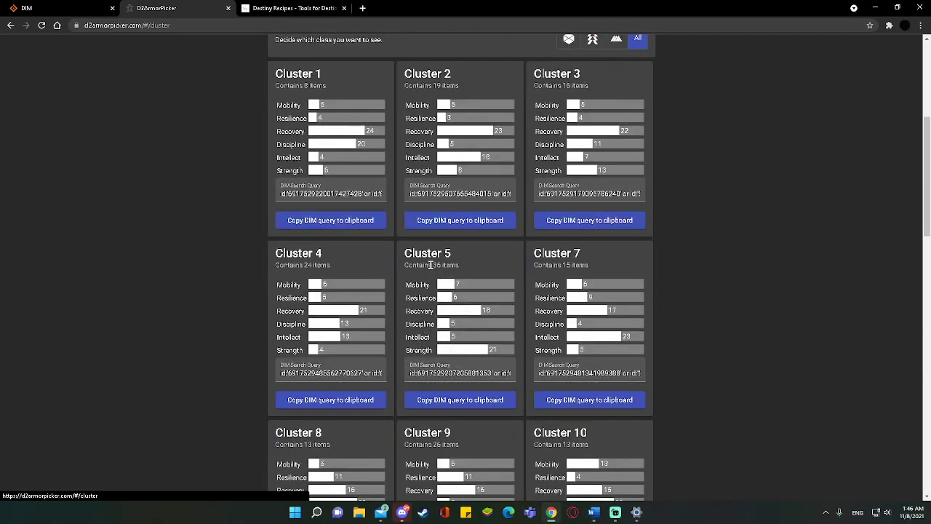
{"action": "left_click_drag", "start_coordinate": [405, 265], "coordinate": [466, 267]}
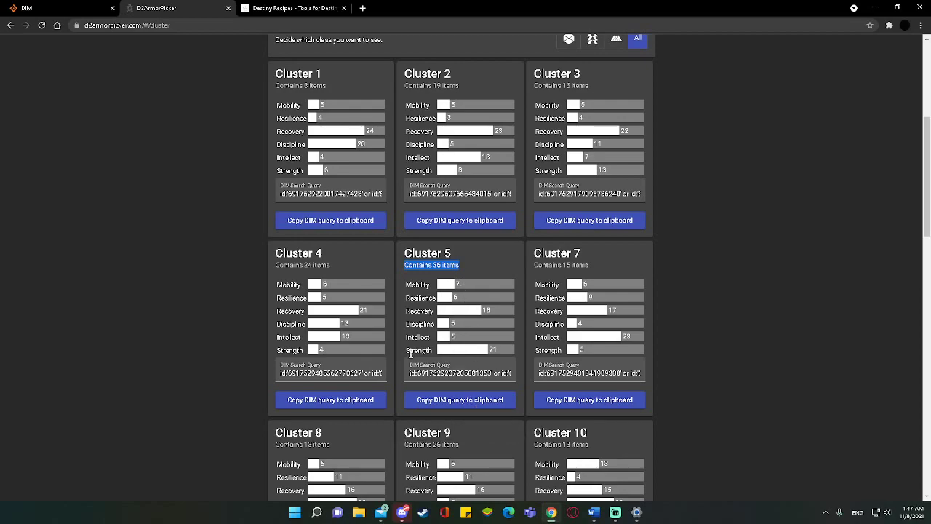
{"action": "left_click", "coordinate": [451, 406]}
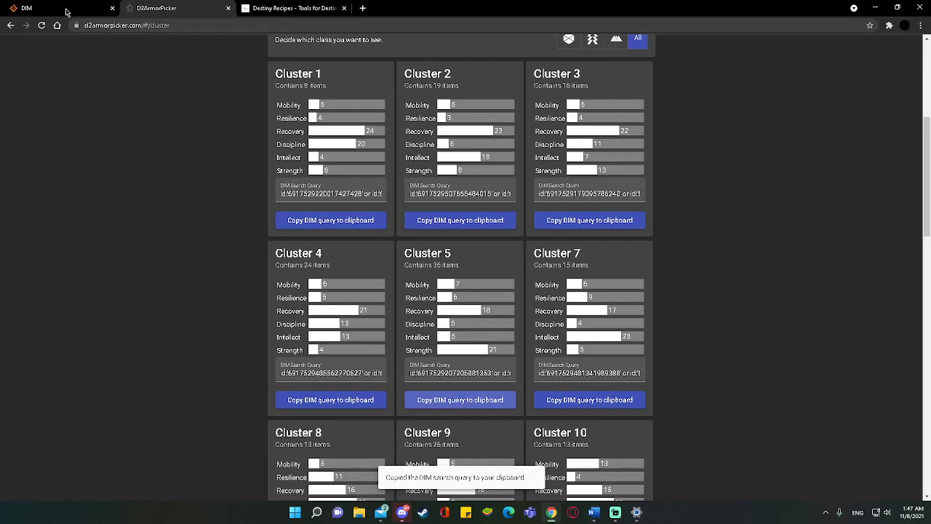
Step: Switch to DIM, search the inventory with the copied Cluster 5 query and list the matching items
{"action": "left_click", "coordinate": [64, 8]}
{"action": "left_click", "coordinate": [436, 45]}
{"action": "key", "text": "ctrl+v"}
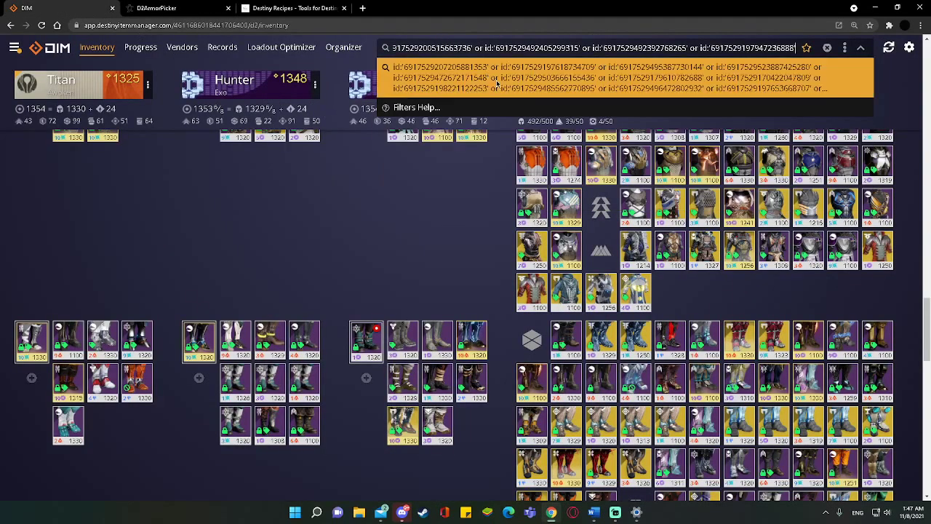
{"action": "key", "text": "Return"}
{"action": "left_click", "coordinate": [785, 48]}
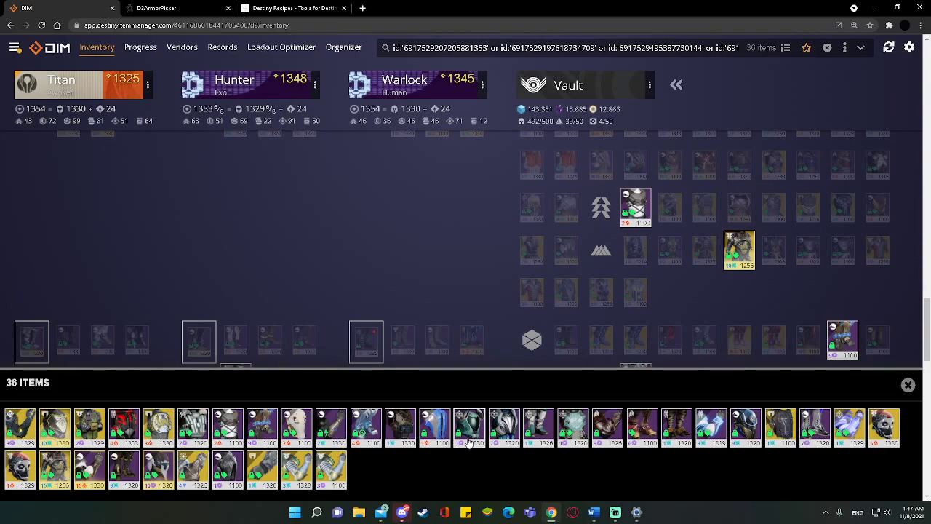
Step: Return to D2ArmorPicker and limit the clustering results to the Titan class
{"action": "left_click", "coordinate": [153, 9]}
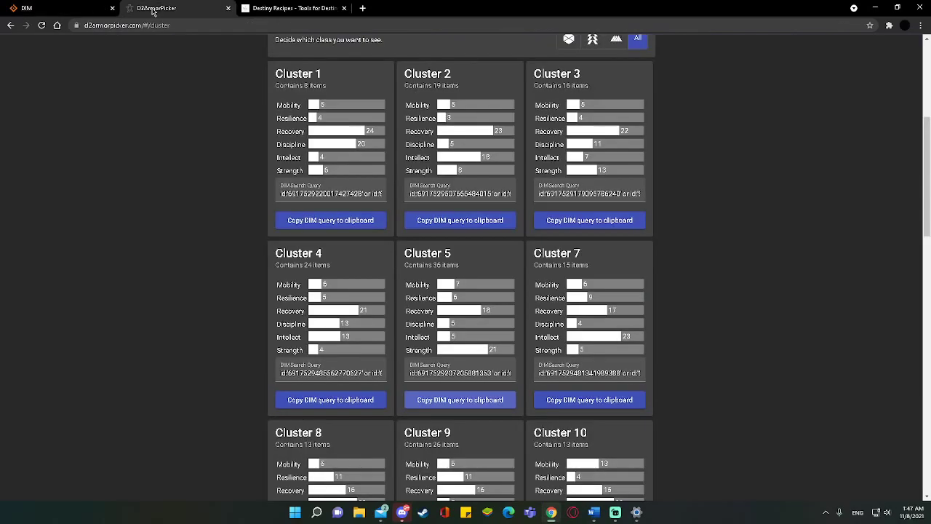
{"action": "scroll", "coordinate": [229, 109], "scroll_direction": "up", "scroll_amount": 3}
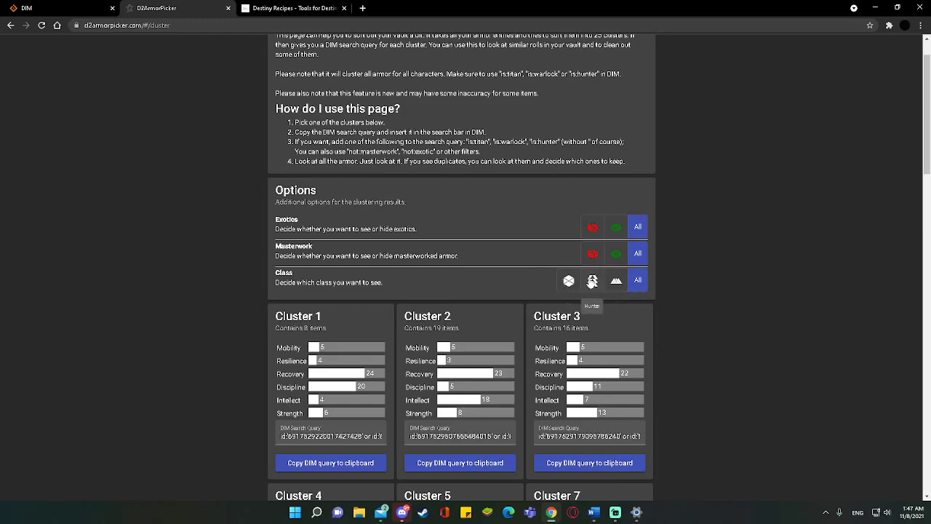
{"action": "left_click", "coordinate": [569, 281]}
Step: Copy the Titan-only DIM search query of Cluster 5 to the clipboard
{"action": "scroll", "coordinate": [482, 251], "scroll_direction": "down", "scroll_amount": 3}
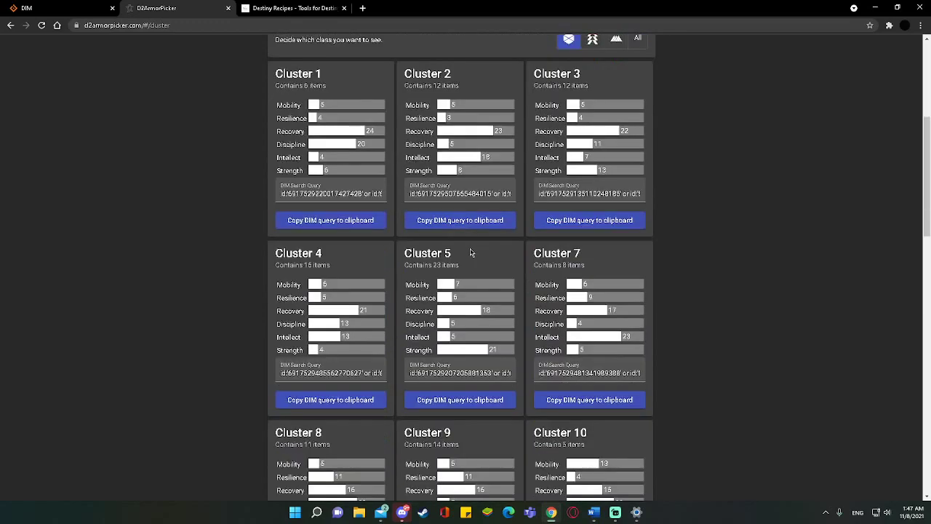
{"action": "scroll", "coordinate": [470, 253], "scroll_direction": "down", "scroll_amount": 1}
{"action": "left_click_drag", "start_coordinate": [405, 216], "coordinate": [476, 220]}
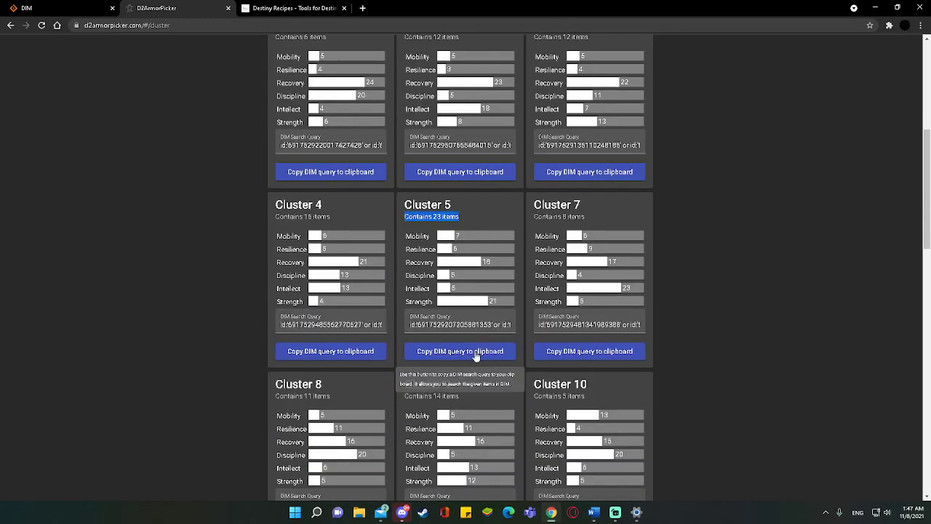
{"action": "left_click", "coordinate": [478, 353]}
Step: Switch to DIM and replace the inventory search with the copied Titan-only Cluster 5 query
{"action": "left_click", "coordinate": [61, 8]}
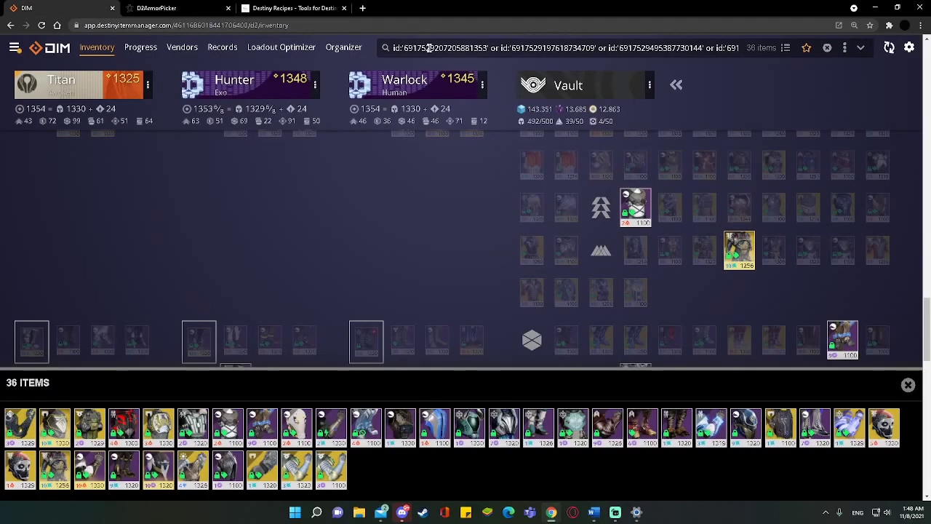
{"action": "left_click", "coordinate": [427, 48]}
{"action": "key", "text": "ctrl+a"}
{"action": "key", "text": "ctrl+v"}
{"action": "key", "text": "Return"}
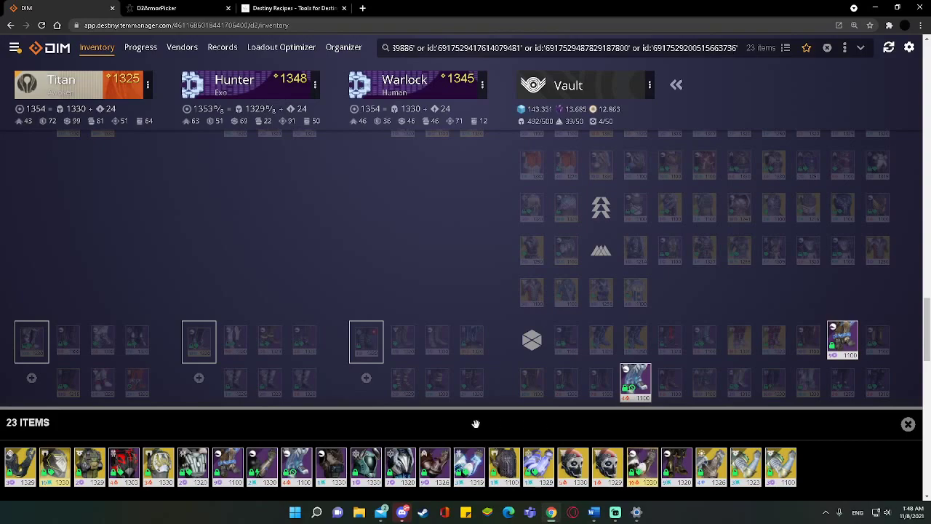
Step: Examine and compare the stats of the Holdfast, Iron Remembrance and Lightkin Gauntlets among the matching items
{"action": "left_click", "coordinate": [267, 469]}
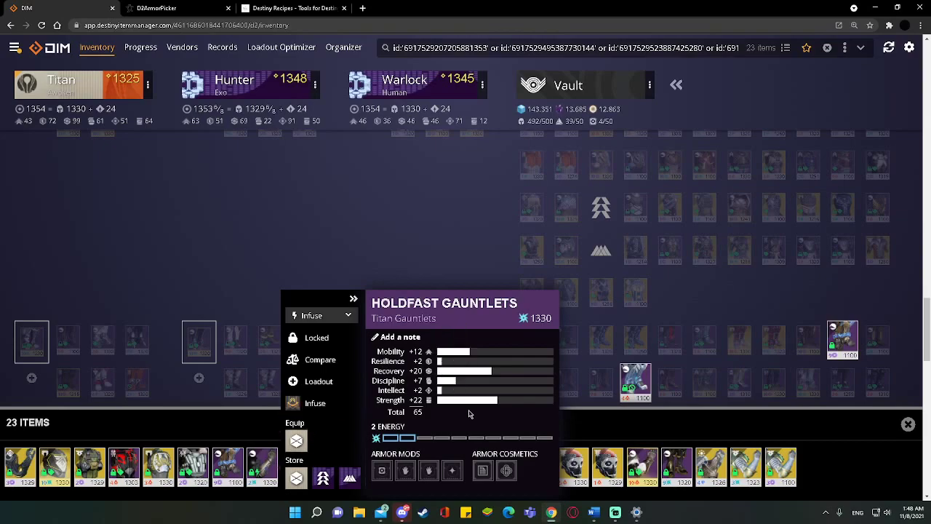
{"action": "key", "text": "Escape"}
{"action": "left_click", "coordinate": [437, 467]}
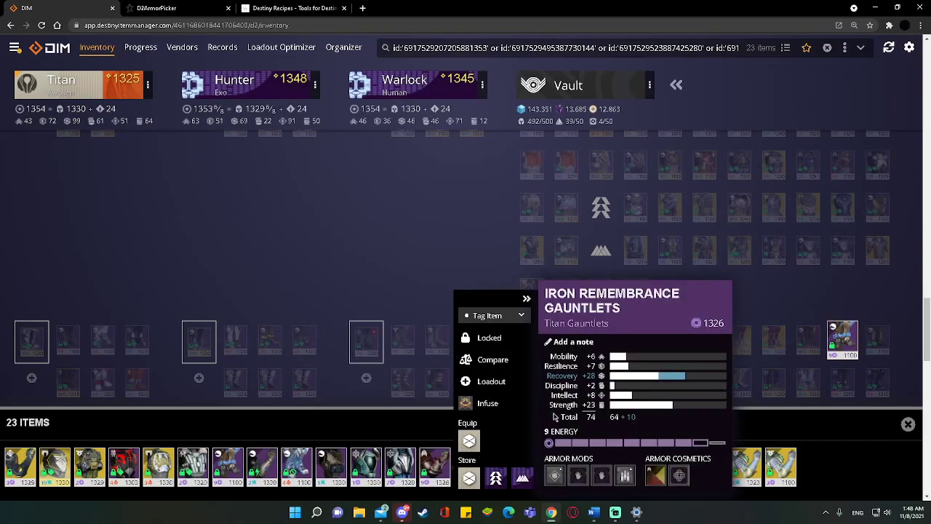
{"action": "mouse_move", "coordinate": [634, 381]}
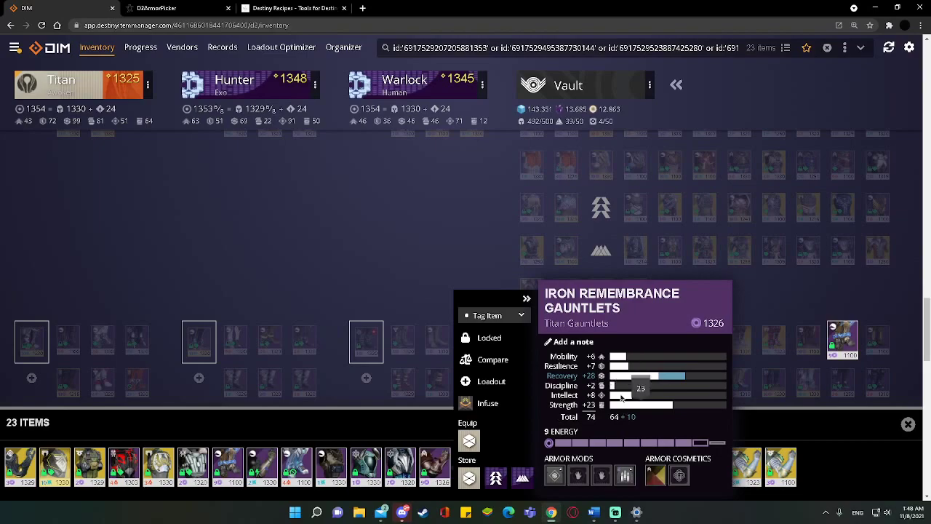
{"action": "key", "text": "Escape"}
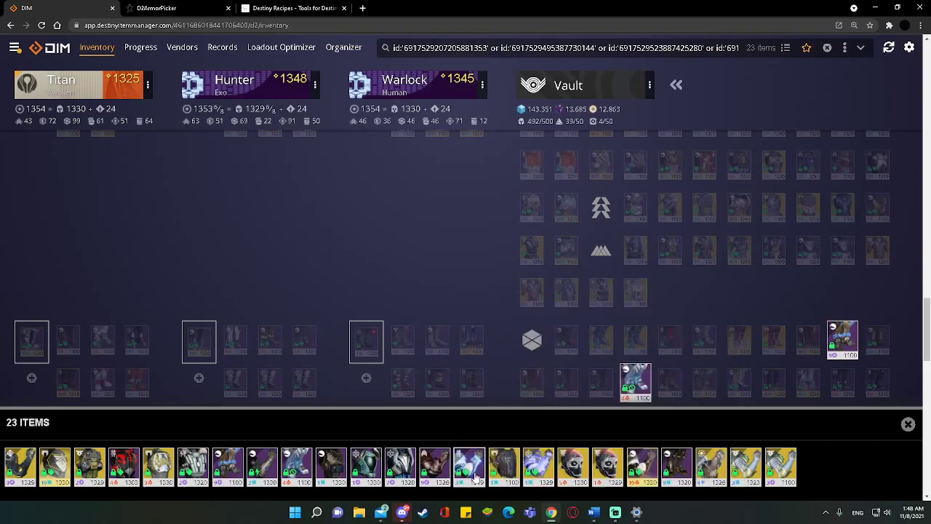
{"action": "left_click", "coordinate": [473, 477]}
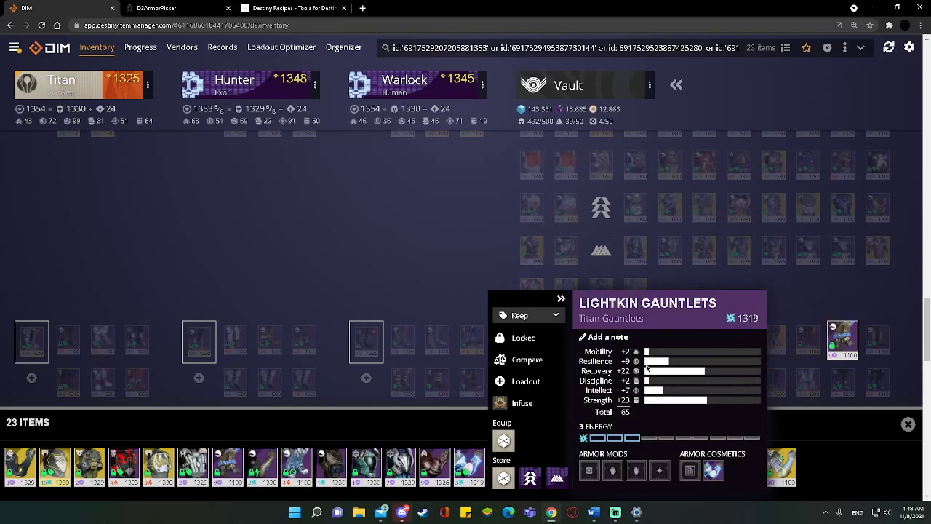
{"action": "mouse_move", "coordinate": [651, 362]}
{"action": "left_click", "coordinate": [457, 425]}
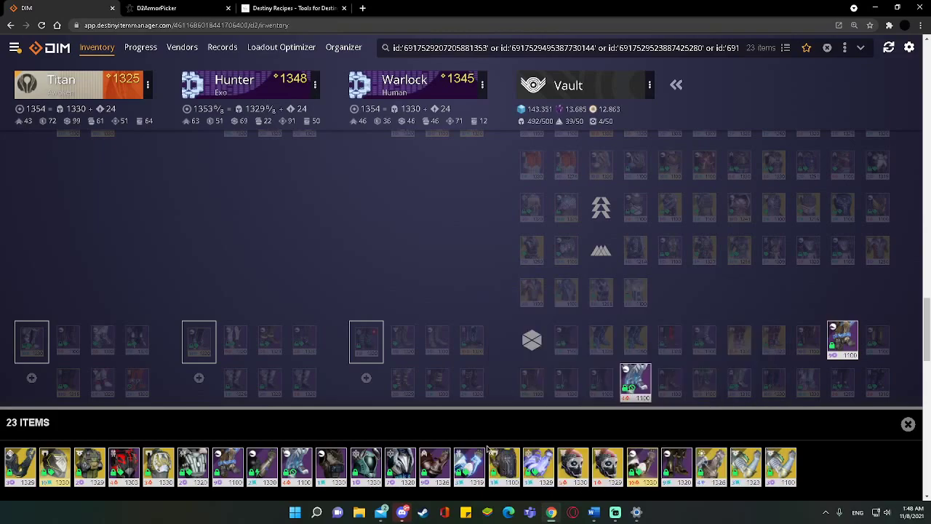
{"action": "left_click", "coordinate": [477, 464]}
{"action": "left_click", "coordinate": [262, 465]}
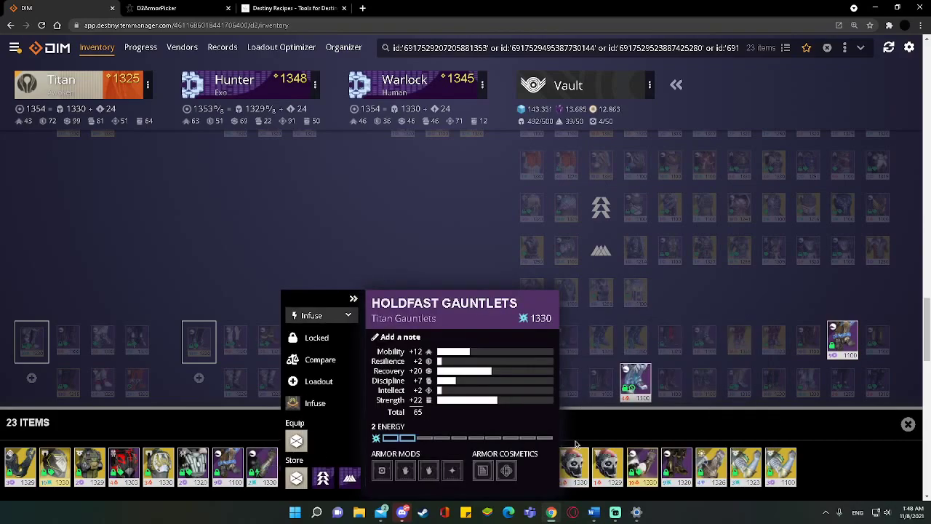
{"action": "left_click", "coordinate": [573, 431]}
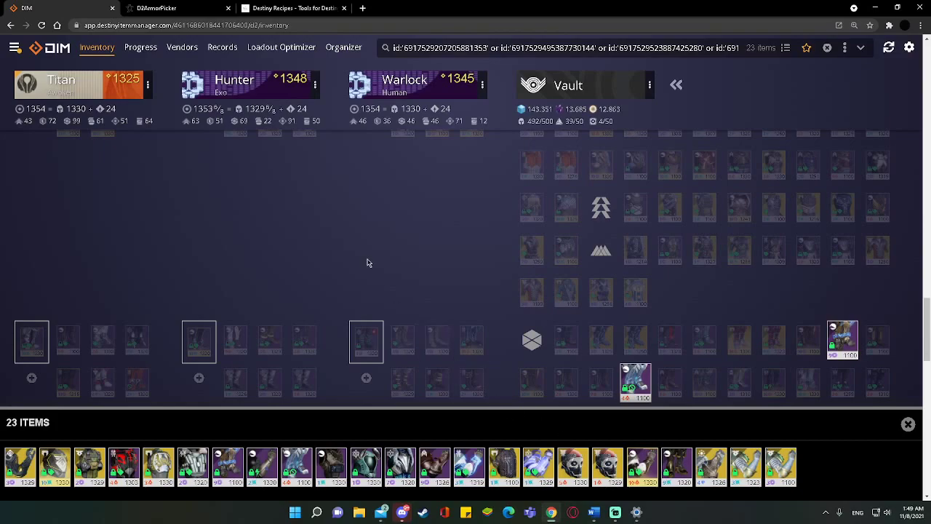
Step: Return to D2ArmorPicker's Home page and set the desired Recovery and Strength to 100 each
{"action": "left_click", "coordinate": [180, 12]}
{"action": "scroll", "coordinate": [249, 178], "scroll_direction": "up", "scroll_amount": 5}
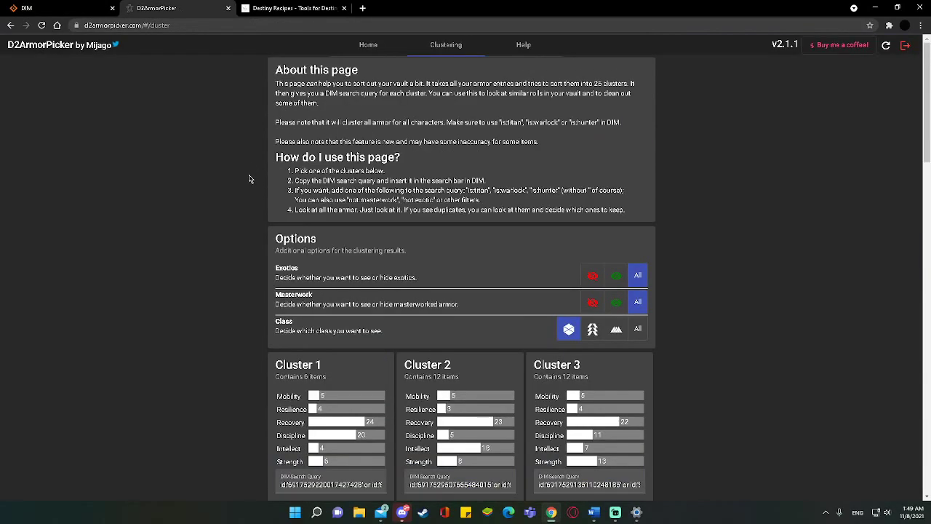
{"action": "left_click", "coordinate": [368, 44]}
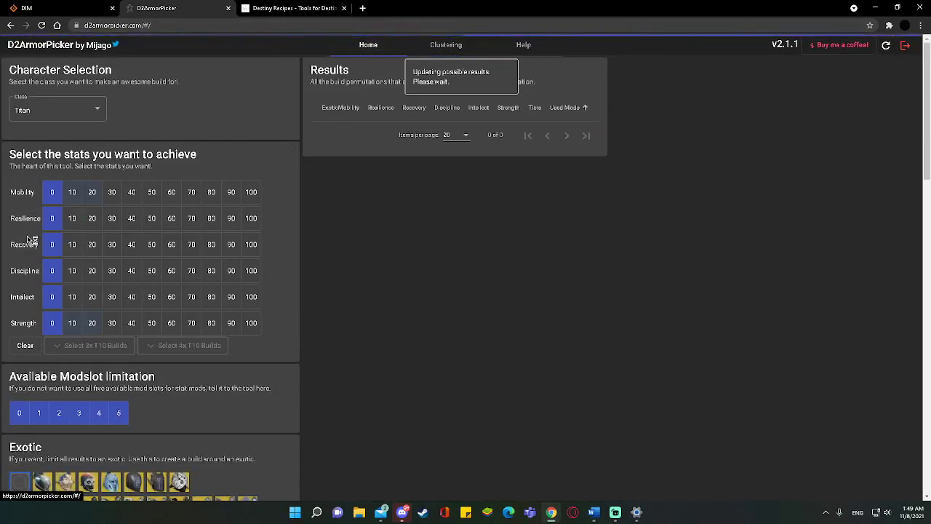
{"action": "mouse_move", "coordinate": [49, 202]}
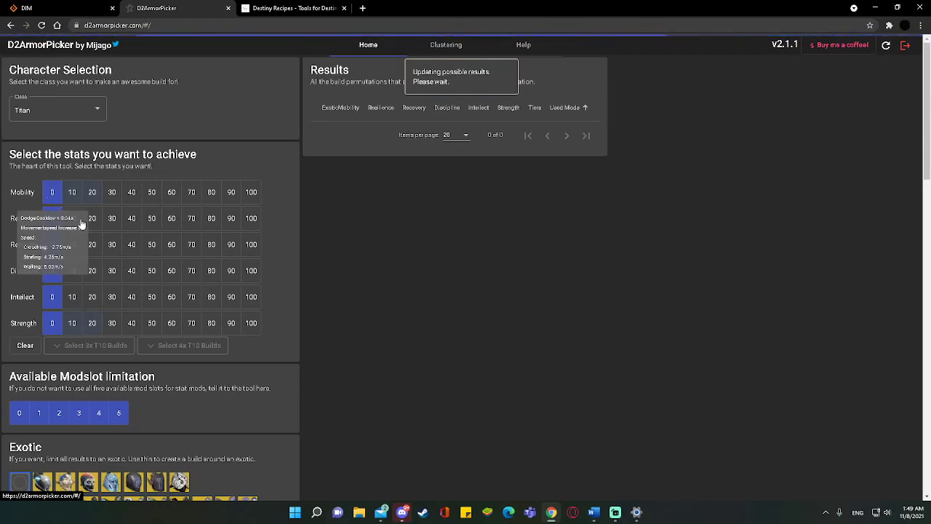
{"action": "left_click", "coordinate": [255, 248]}
{"action": "left_click", "coordinate": [252, 323]}
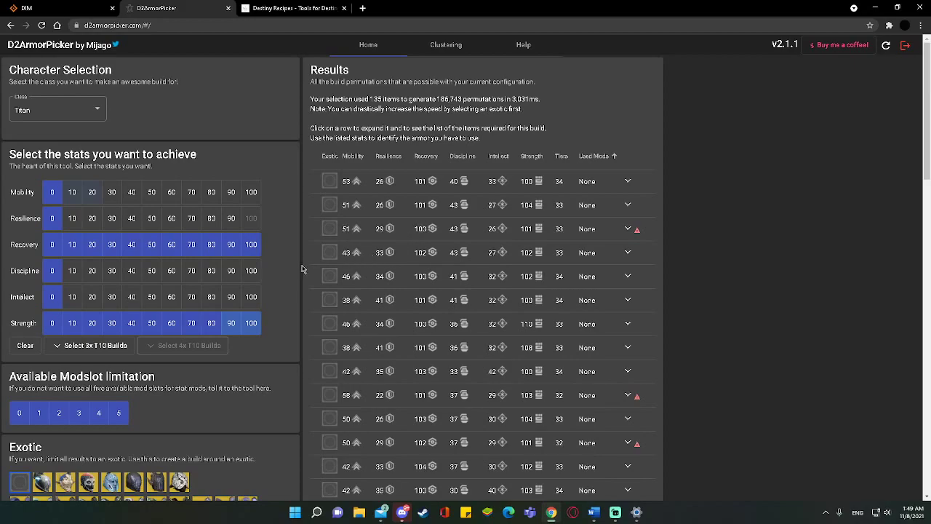
Step: Examine the element affinity, combat style mod, Stasis fragment and advanced settings for the Titan build
{"action": "scroll", "coordinate": [294, 287], "scroll_direction": "down", "scroll_amount": 7}
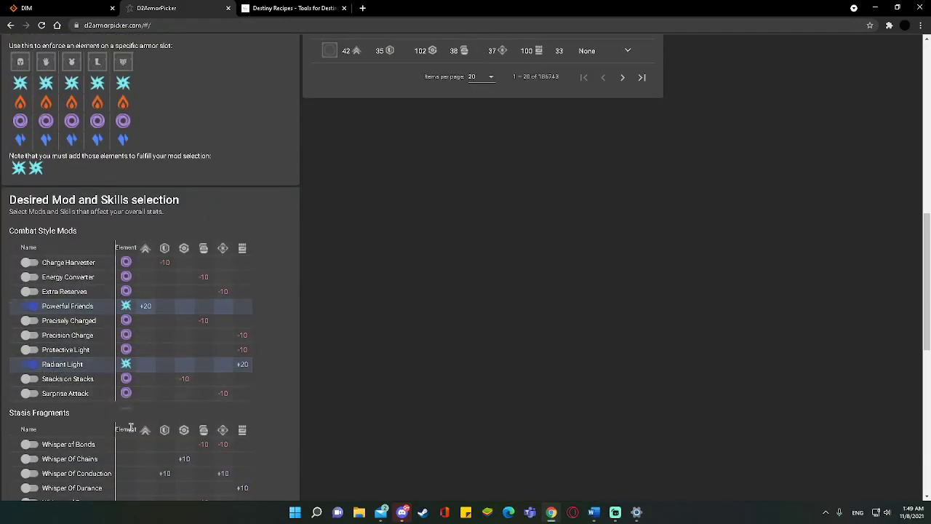
{"action": "scroll", "coordinate": [128, 427], "scroll_direction": "down", "scroll_amount": 5}
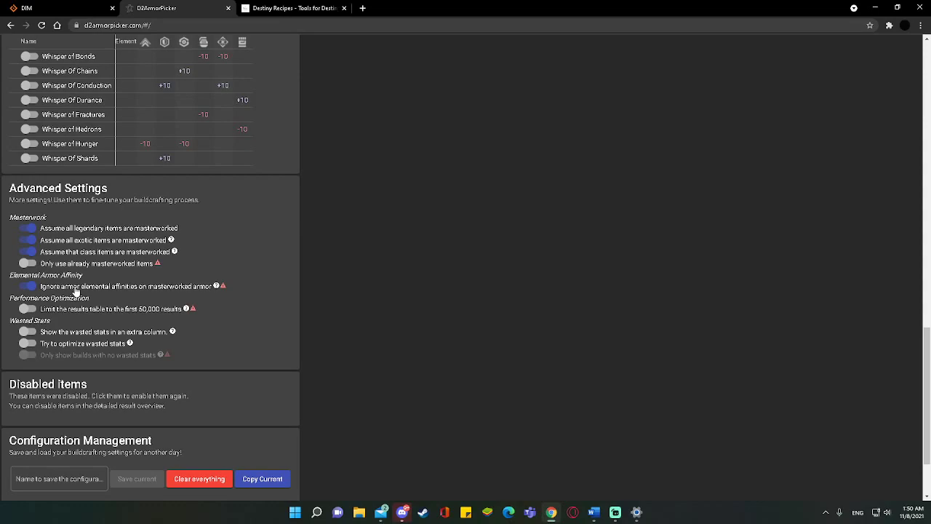
{"action": "scroll", "coordinate": [66, 270], "scroll_direction": "up", "scroll_amount": 5}
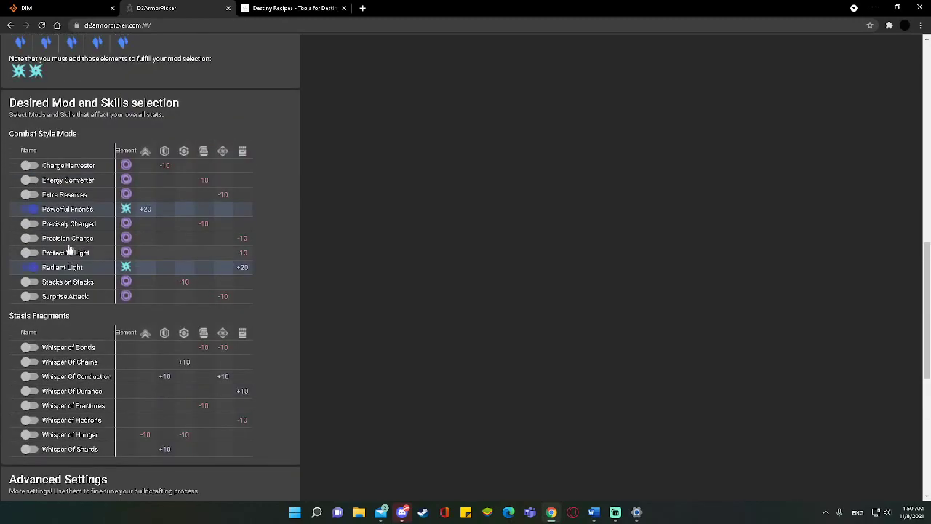
{"action": "scroll", "coordinate": [23, 207], "scroll_direction": "up", "scroll_amount": 3}
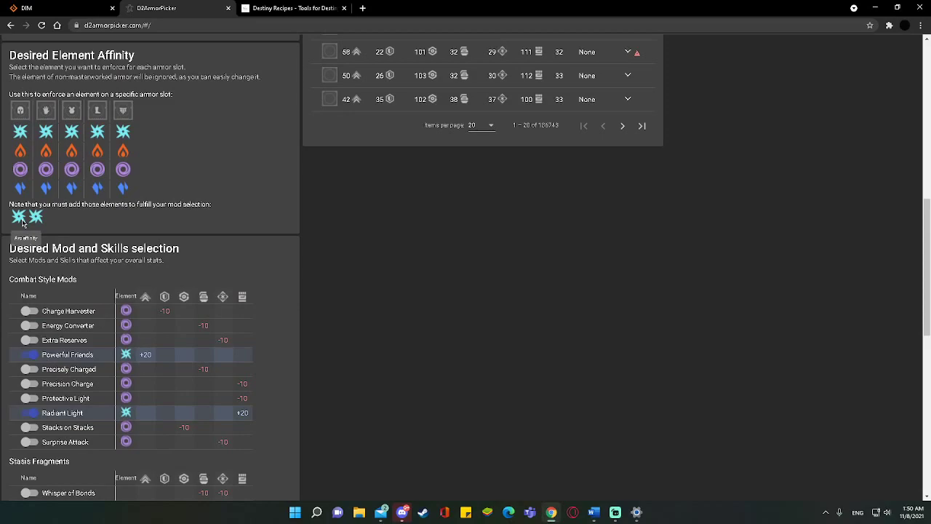
{"action": "scroll", "coordinate": [22, 222], "scroll_direction": "down", "scroll_amount": 5}
{"action": "scroll", "coordinate": [29, 436], "scroll_direction": "up", "scroll_amount": 1}
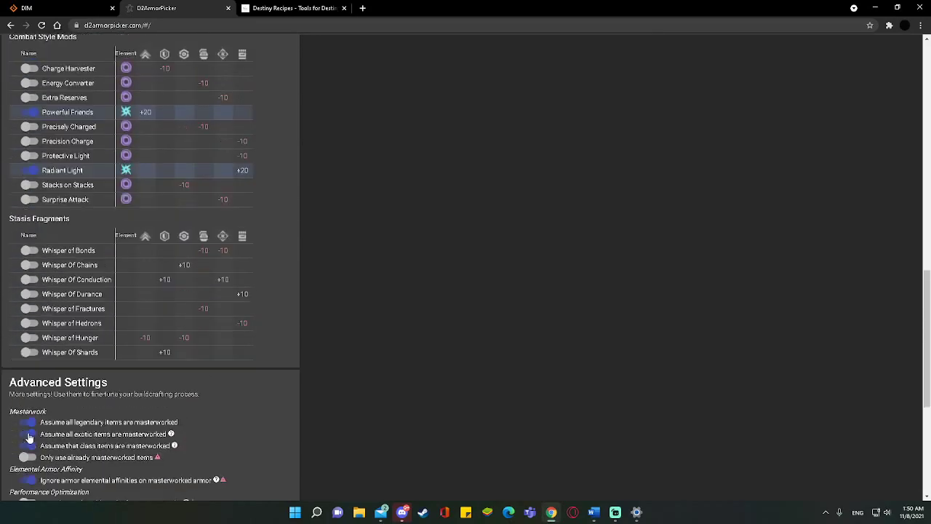
{"action": "scroll", "coordinate": [29, 436], "scroll_direction": "up", "scroll_amount": 2}
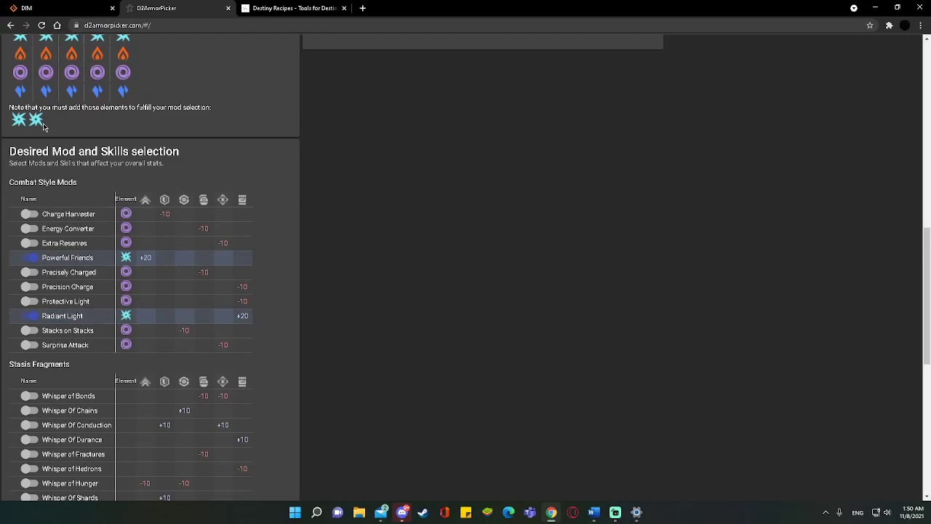
{"action": "scroll", "coordinate": [43, 123], "scroll_direction": "down", "scroll_amount": 4}
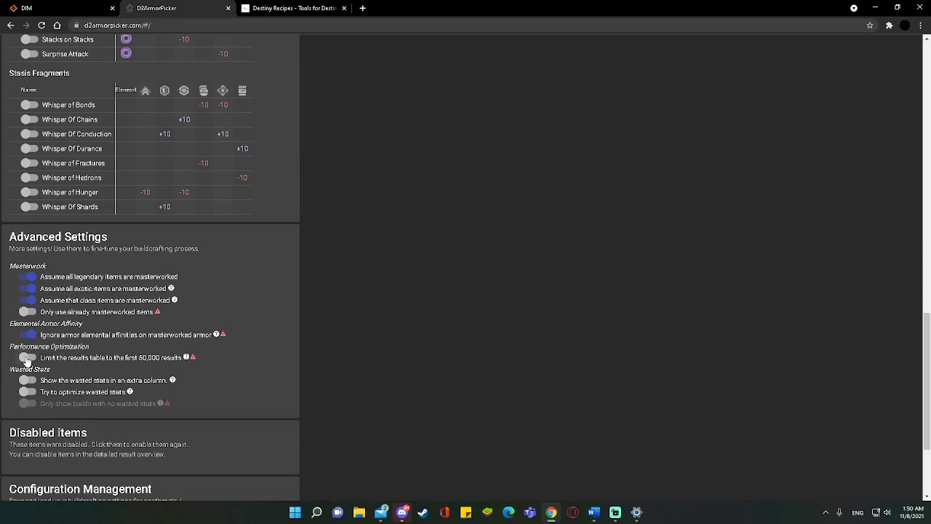
Step: Review the armor pieces and stat totals of the first three Titan builds in the results
{"action": "scroll", "coordinate": [133, 173], "scroll_direction": "up", "scroll_amount": 15}
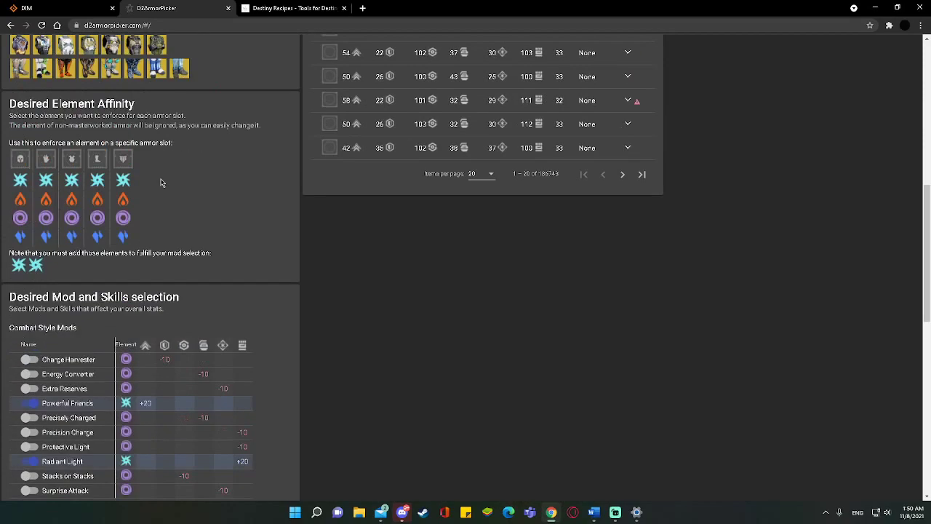
{"action": "scroll", "coordinate": [195, 168], "scroll_direction": "up", "scroll_amount": 5}
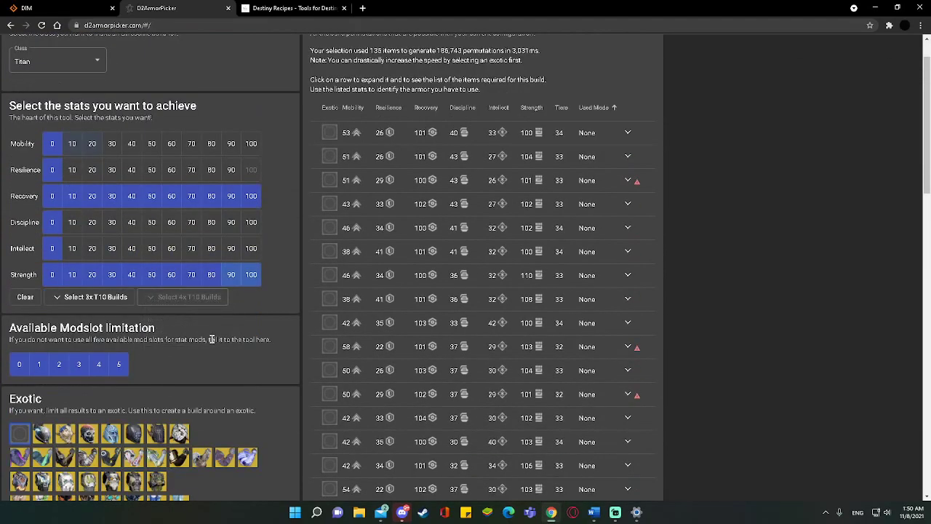
{"action": "left_click", "coordinate": [643, 128]}
{"action": "scroll", "coordinate": [640, 243], "scroll_direction": "down", "scroll_amount": 2}
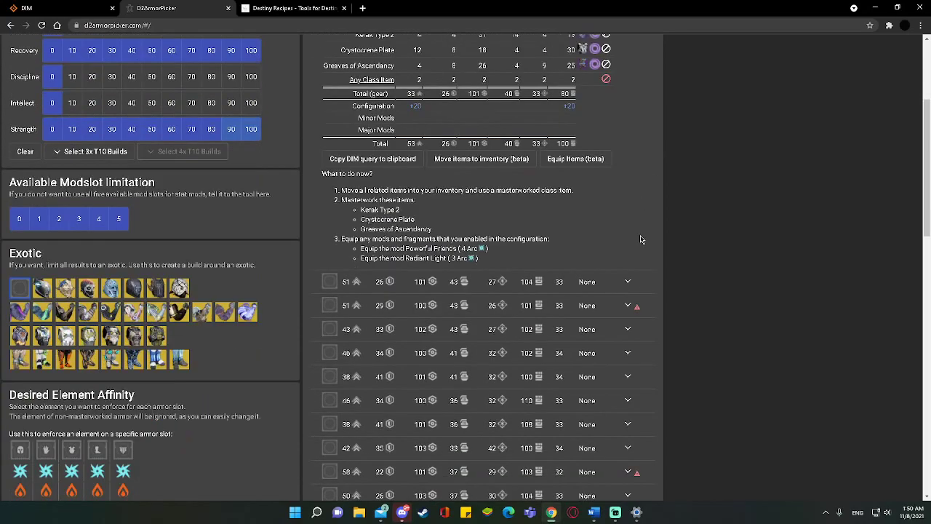
{"action": "left_click", "coordinate": [634, 277]}
{"action": "scroll", "coordinate": [650, 243], "scroll_direction": "down", "scroll_amount": 1}
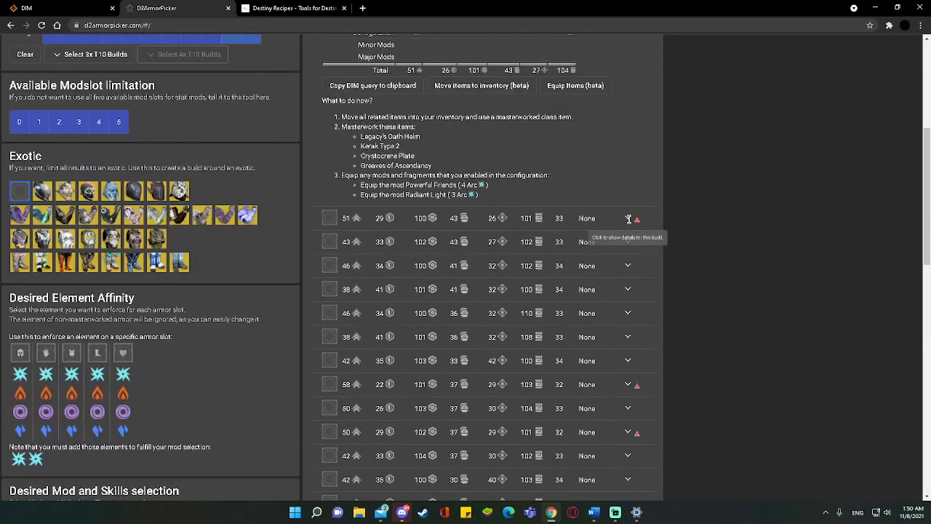
{"action": "left_click", "coordinate": [644, 242]}
{"action": "scroll", "coordinate": [644, 240], "scroll_direction": "up", "scroll_amount": 1}
{"action": "scroll", "coordinate": [643, 240], "scroll_direction": "down", "scroll_amount": 2}
{"action": "scroll", "coordinate": [644, 240], "scroll_direction": "up", "scroll_amount": 5}
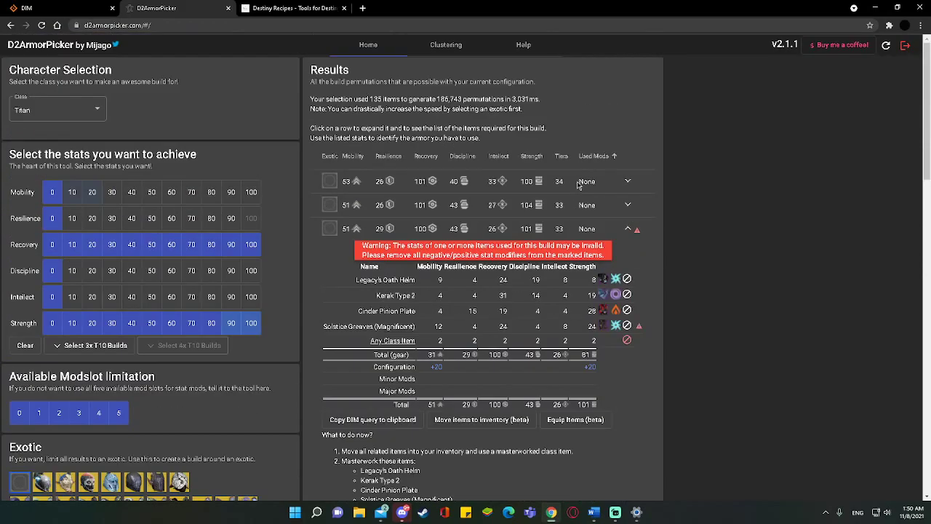
Step: Sort the build results by tiers in descending order and show the details of the first build
{"action": "left_click", "coordinate": [562, 157]}
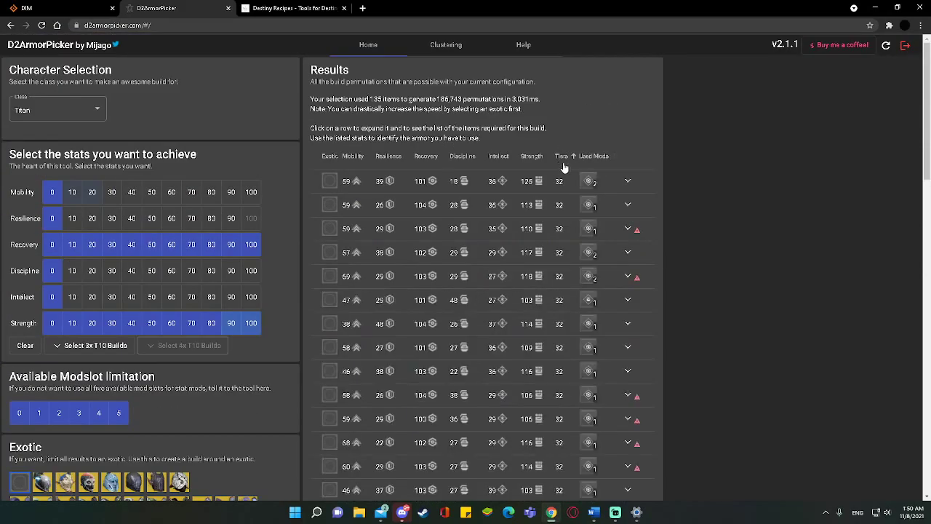
{"action": "left_click", "coordinate": [630, 182]}
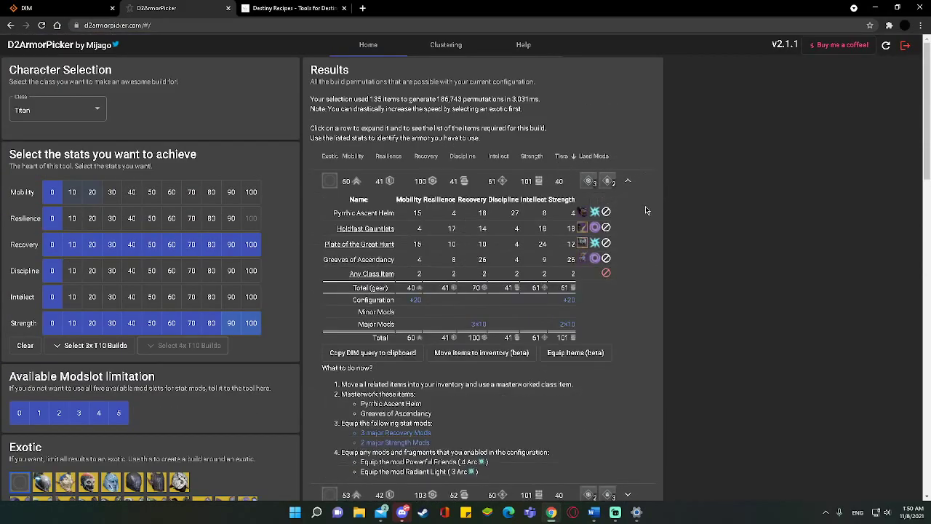
{"action": "scroll", "coordinate": [648, 210], "scroll_direction": "down", "scroll_amount": 1}
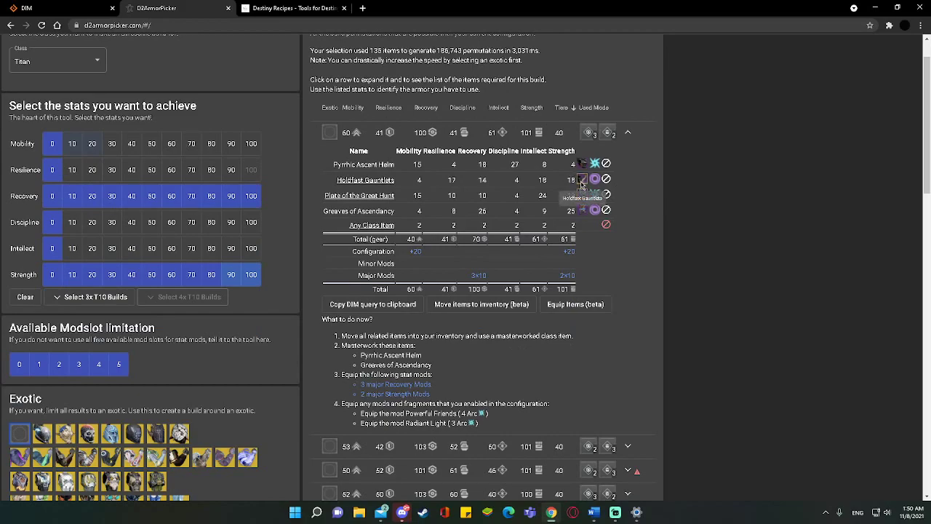
{"action": "scroll", "coordinate": [597, 211], "scroll_direction": "down", "scroll_amount": 2}
Step: Review the armor pieces and required mods of the second through sixth builds in the tier-sorted results
{"action": "left_click", "coordinate": [628, 339]}
{"action": "scroll", "coordinate": [641, 286], "scroll_direction": "down", "scroll_amount": 3}
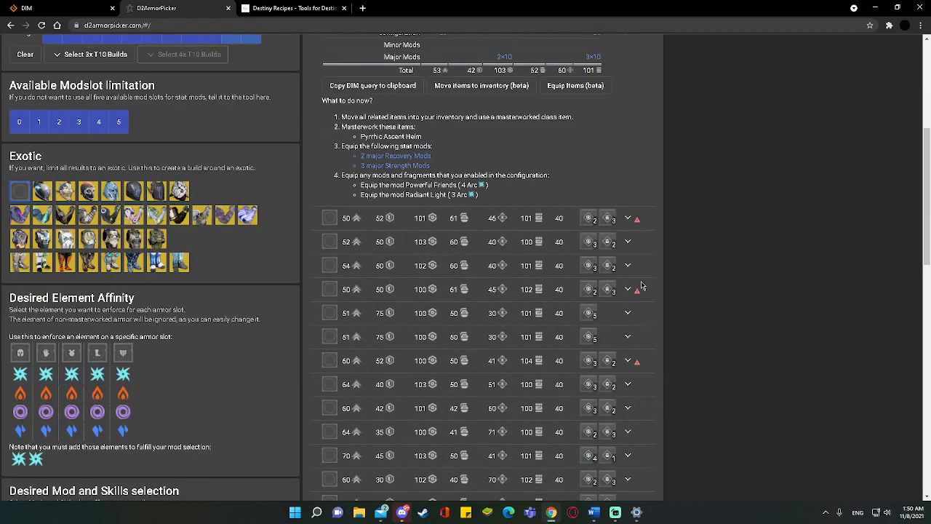
{"action": "left_click", "coordinate": [627, 219]}
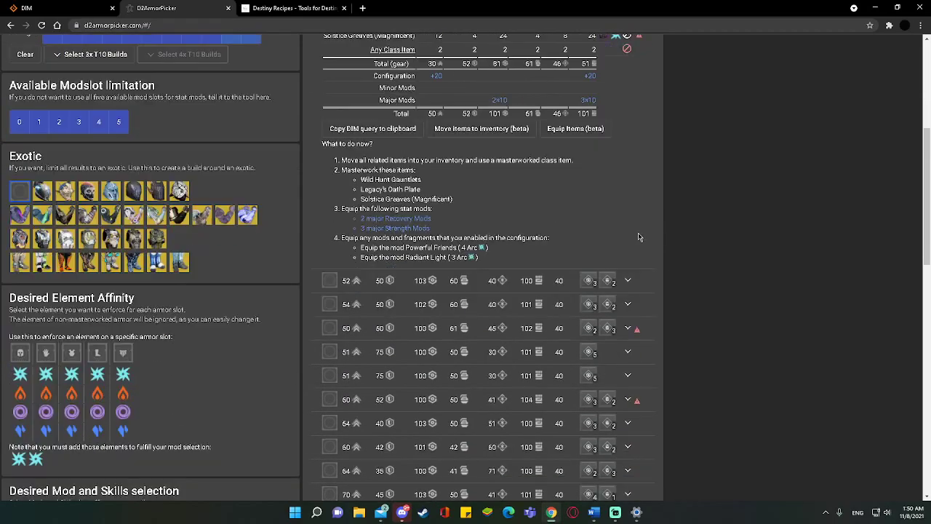
{"action": "left_click", "coordinate": [628, 280]}
{"action": "scroll", "coordinate": [630, 277], "scroll_direction": "up", "scroll_amount": 1}
{"action": "scroll", "coordinate": [630, 254], "scroll_direction": "down", "scroll_amount": 2}
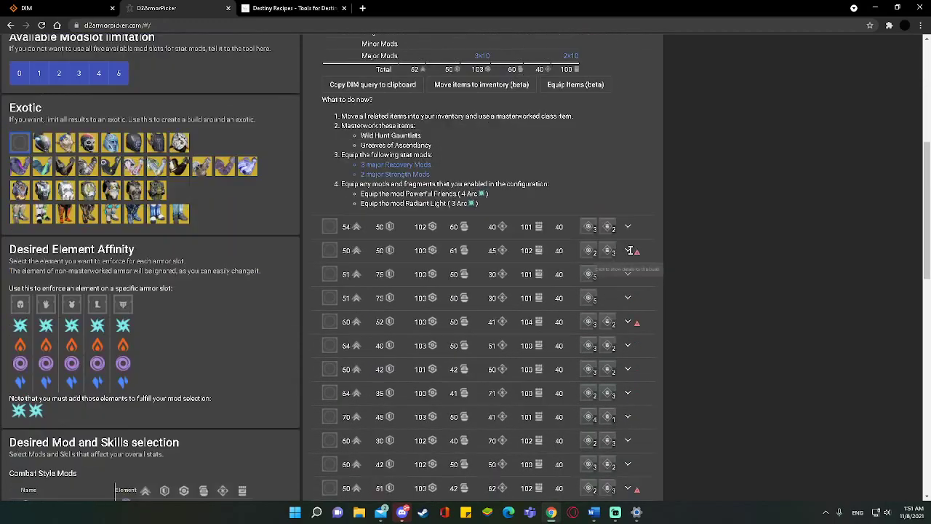
{"action": "left_click", "coordinate": [628, 226]}
{"action": "scroll", "coordinate": [633, 235], "scroll_direction": "up", "scroll_amount": 2}
{"action": "scroll", "coordinate": [630, 255], "scroll_direction": "down", "scroll_amount": 2}
{"action": "left_click", "coordinate": [628, 251]}
{"action": "scroll", "coordinate": [628, 251], "scroll_direction": "up", "scroll_amount": 2}
{"action": "scroll", "coordinate": [627, 251], "scroll_direction": "down", "scroll_amount": 3}
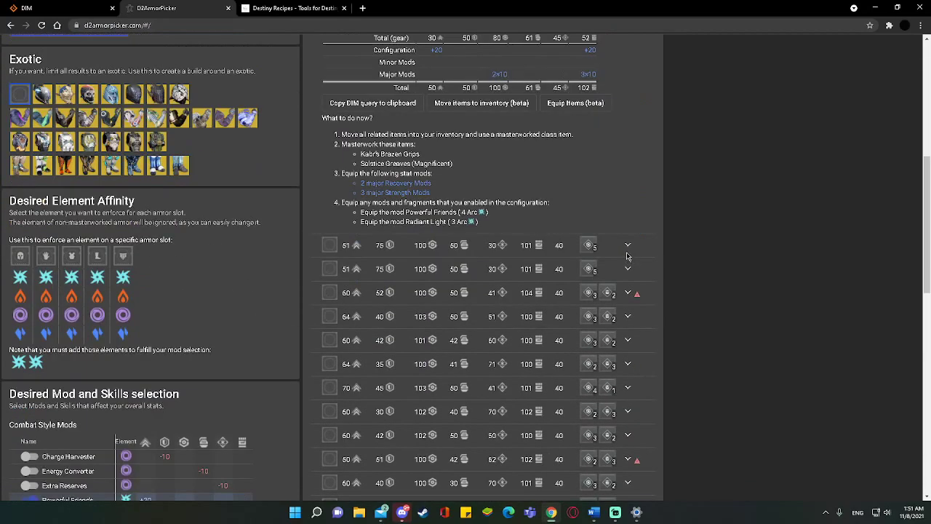
Step: Review the armor pieces and required mods of the seventh through eleventh builds in the tier-sorted results
{"action": "left_click", "coordinate": [628, 251]}
{"action": "scroll", "coordinate": [628, 248], "scroll_direction": "up", "scroll_amount": 2}
{"action": "scroll", "coordinate": [630, 233], "scroll_direction": "down", "scroll_amount": 3}
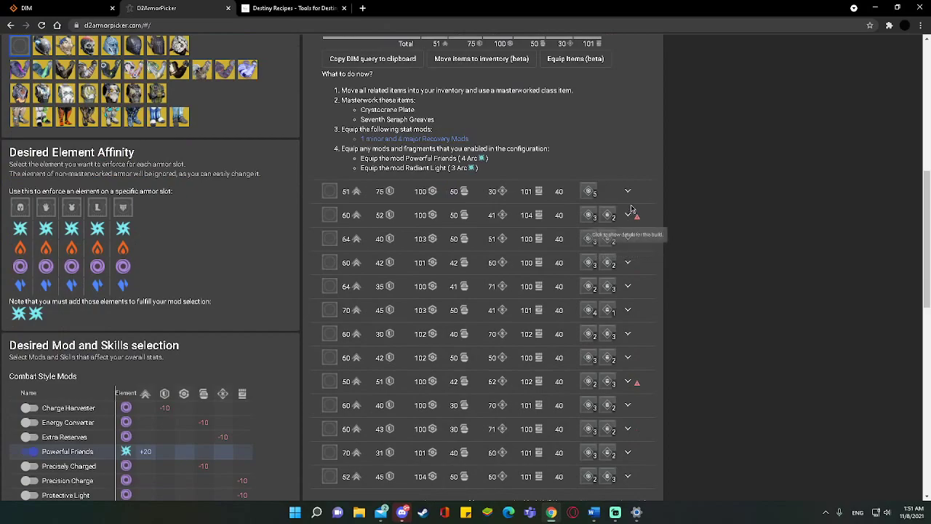
{"action": "left_click", "coordinate": [629, 194]}
{"action": "scroll", "coordinate": [630, 204], "scroll_direction": "up", "scroll_amount": 2}
{"action": "scroll", "coordinate": [629, 247], "scroll_direction": "down", "scroll_amount": 1}
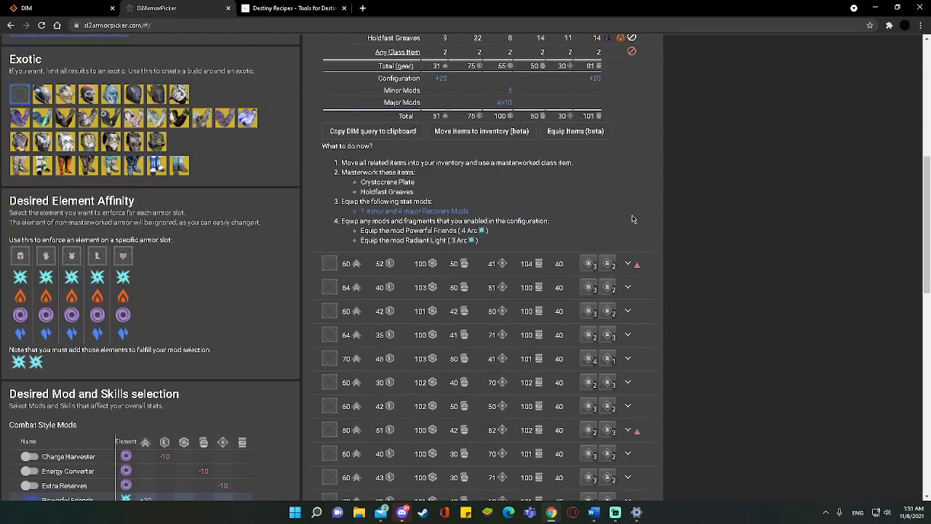
{"action": "left_click", "coordinate": [628, 263]}
{"action": "scroll", "coordinate": [628, 266], "scroll_direction": "up", "scroll_amount": 2}
{"action": "scroll", "coordinate": [629, 273], "scroll_direction": "down", "scroll_amount": 3}
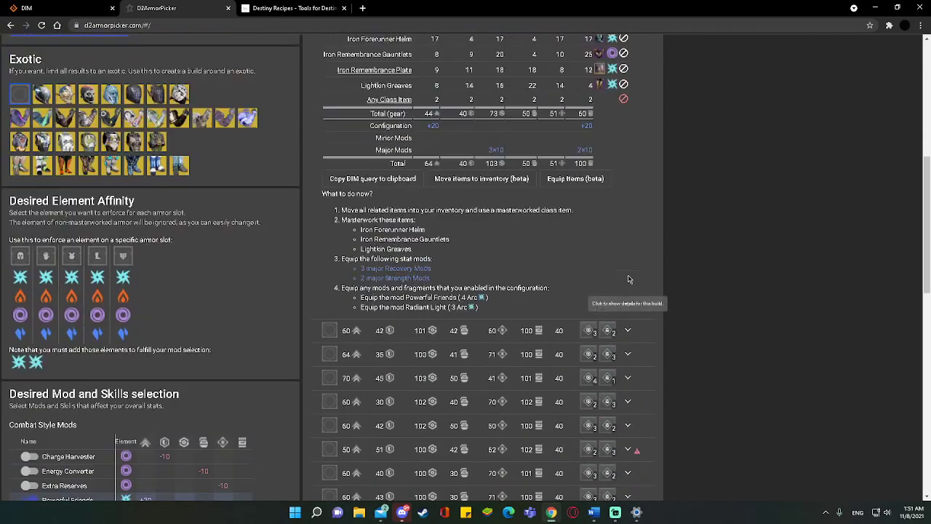
{"action": "scroll", "coordinate": [629, 280], "scroll_direction": "up", "scroll_amount": 1}
{"action": "scroll", "coordinate": [629, 279], "scroll_direction": "down", "scroll_amount": 2}
{"action": "left_click", "coordinate": [629, 277]}
{"action": "scroll", "coordinate": [630, 279], "scroll_direction": "up", "scroll_amount": 2}
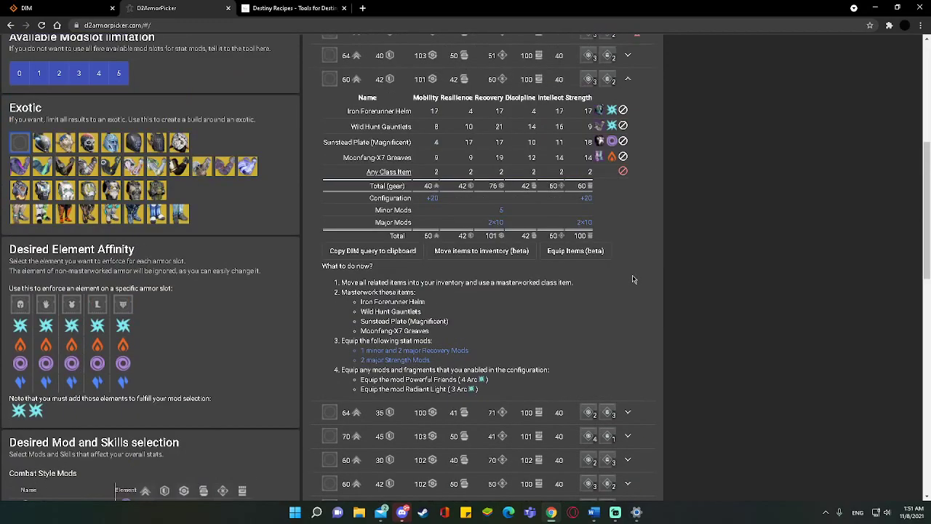
Step: Review the armor pieces and required mods of the twelfth through fourteenth builds in the tier-sorted results
{"action": "scroll", "coordinate": [633, 279], "scroll_direction": "down", "scroll_amount": 2}
{"action": "left_click", "coordinate": [627, 264]}
{"action": "scroll", "coordinate": [628, 264], "scroll_direction": "up", "scroll_amount": 2}
{"action": "scroll", "coordinate": [630, 275], "scroll_direction": "down", "scroll_amount": 2}
{"action": "left_click", "coordinate": [628, 280]}
{"action": "scroll", "coordinate": [628, 277], "scroll_direction": "up", "scroll_amount": 2}
{"action": "scroll", "coordinate": [628, 273], "scroll_direction": "down", "scroll_amount": 2}
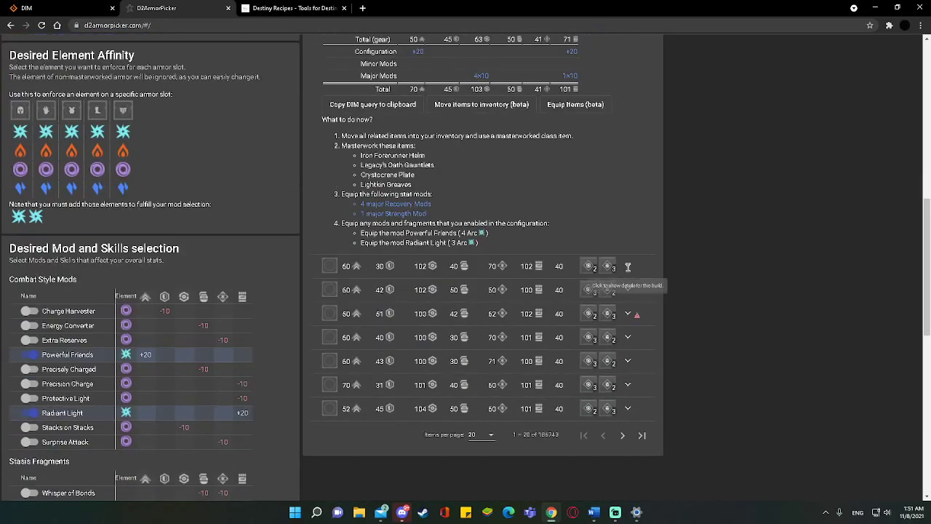
{"action": "left_click", "coordinate": [627, 267]}
{"action": "scroll", "coordinate": [632, 271], "scroll_direction": "up", "scroll_amount": 2}
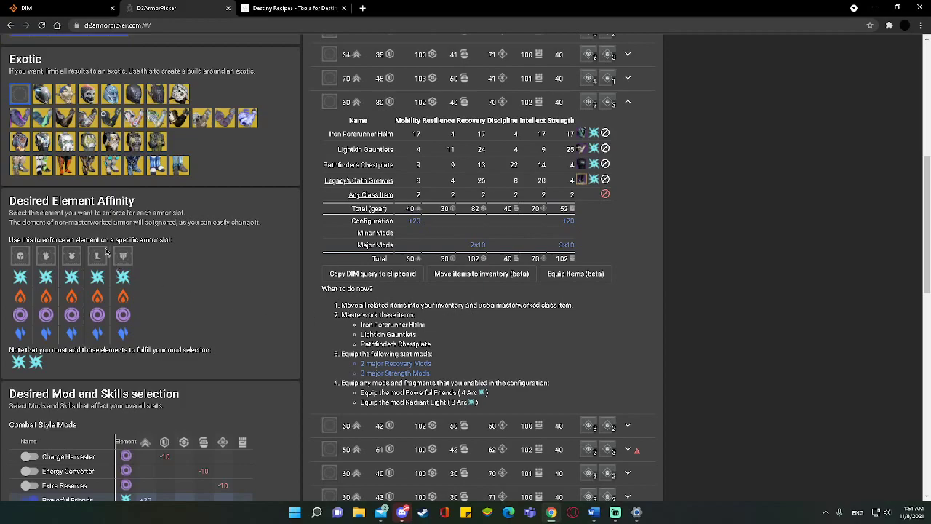
Step: Limit the results to builds with the Dunemarchers exotic and show the details of the first one
{"action": "scroll", "coordinate": [85, 230], "scroll_direction": "up", "scroll_amount": 4}
{"action": "scroll", "coordinate": [85, 230], "scroll_direction": "up", "scroll_amount": 1}
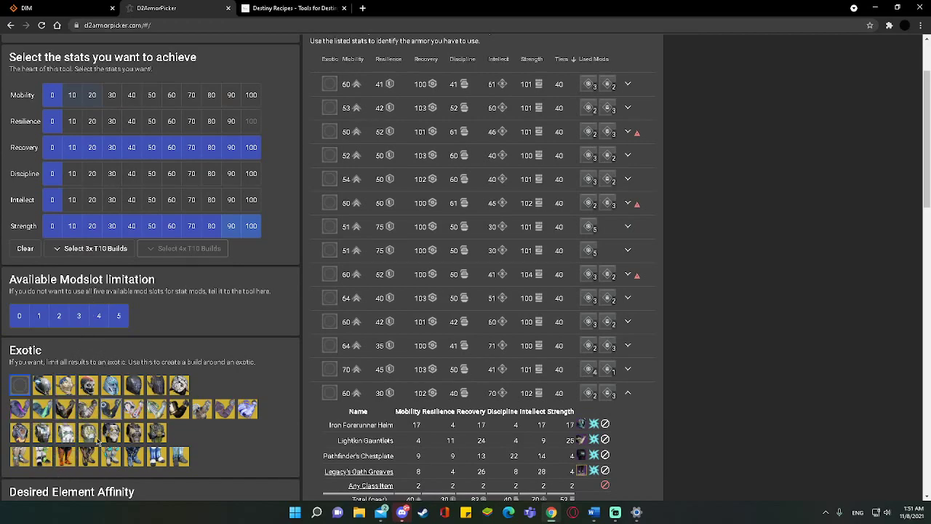
{"action": "left_click", "coordinate": [47, 430]}
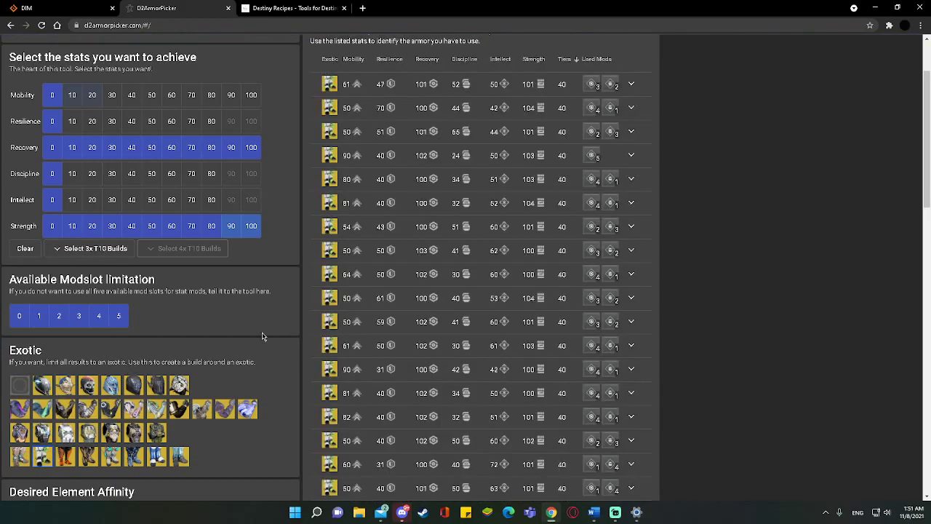
{"action": "left_click", "coordinate": [643, 85]}
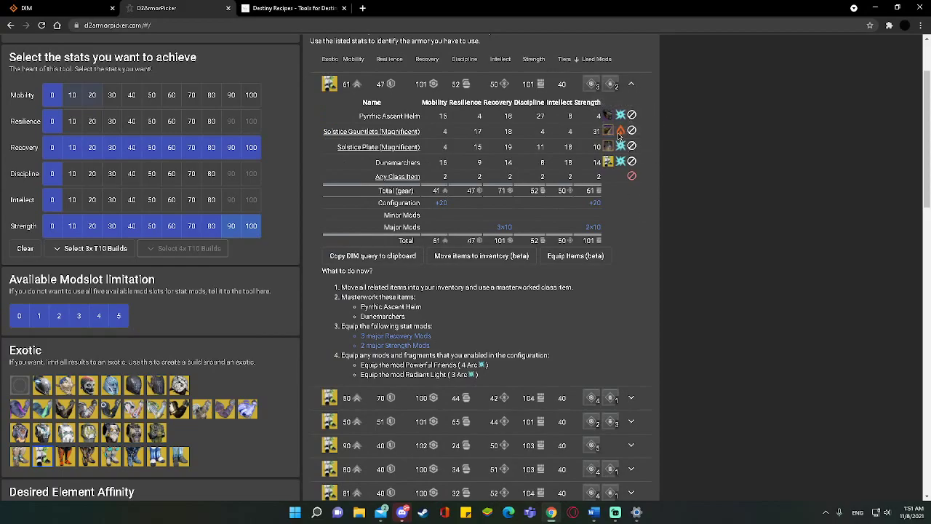
Step: Check which armor pieces the second through fifth Dunemarchers builds use
{"action": "scroll", "coordinate": [634, 187], "scroll_direction": "down", "scroll_amount": 3}
{"action": "left_click", "coordinate": [634, 187]}
{"action": "scroll", "coordinate": [640, 182], "scroll_direction": "up", "scroll_amount": 3}
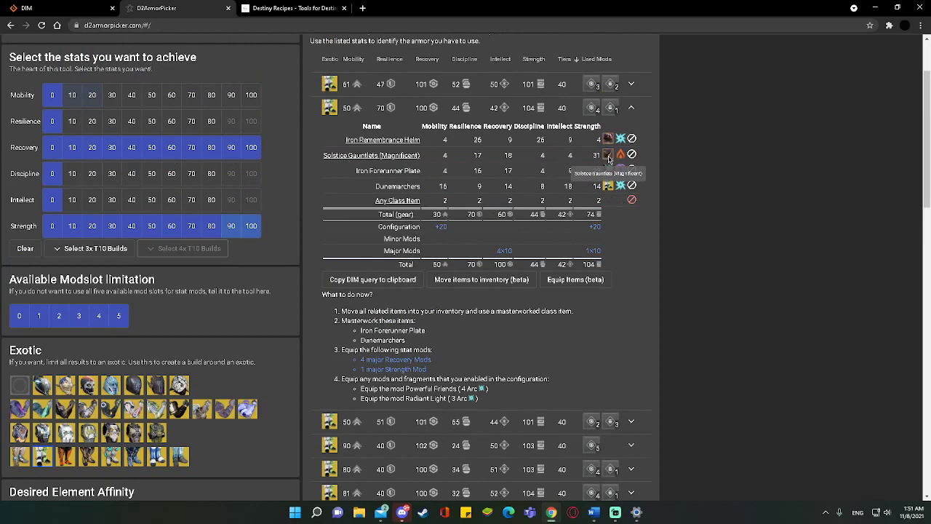
{"action": "scroll", "coordinate": [632, 190], "scroll_direction": "down", "scroll_amount": 2}
{"action": "left_click", "coordinate": [635, 273]}
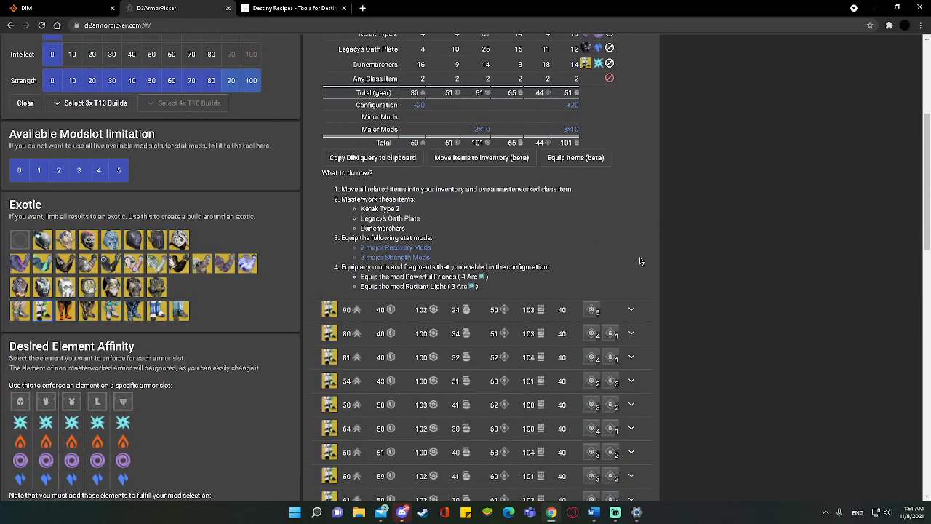
{"action": "scroll", "coordinate": [639, 255], "scroll_direction": "down", "scroll_amount": 2}
{"action": "left_click", "coordinate": [637, 267]}
{"action": "left_click", "coordinate": [637, 273]}
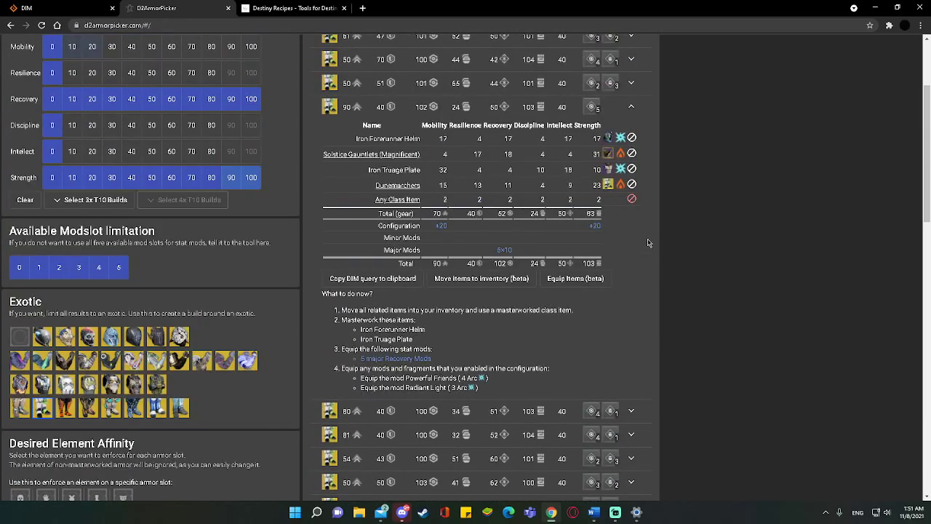
{"action": "scroll", "coordinate": [635, 230], "scroll_direction": "up", "scroll_amount": 2}
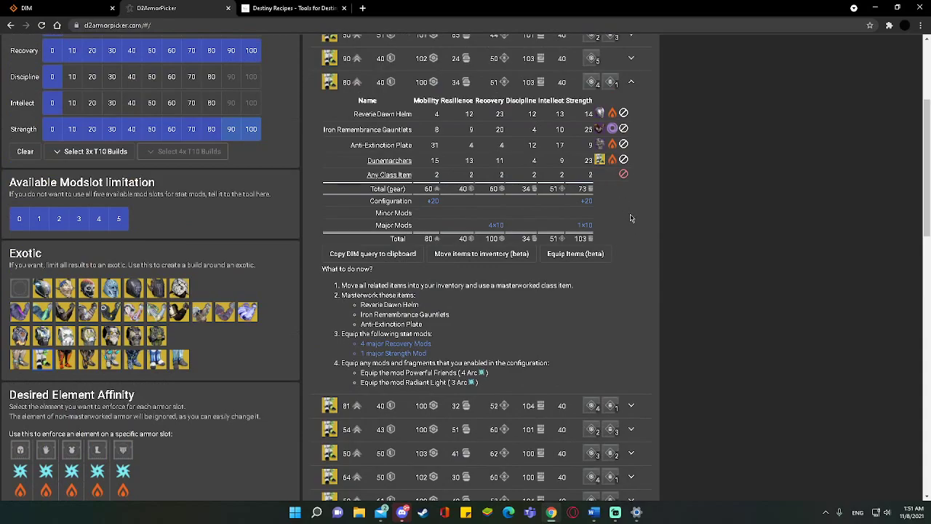
Step: Check the armor pieces and stat mods of the sixth through eighth Dunemarchers builds
{"action": "scroll", "coordinate": [633, 240], "scroll_direction": "down", "scroll_amount": 2}
{"action": "left_click", "coordinate": [631, 307]}
{"action": "scroll", "coordinate": [629, 276], "scroll_direction": "up", "scroll_amount": 2}
{"action": "scroll", "coordinate": [627, 226], "scroll_direction": "down", "scroll_amount": 2}
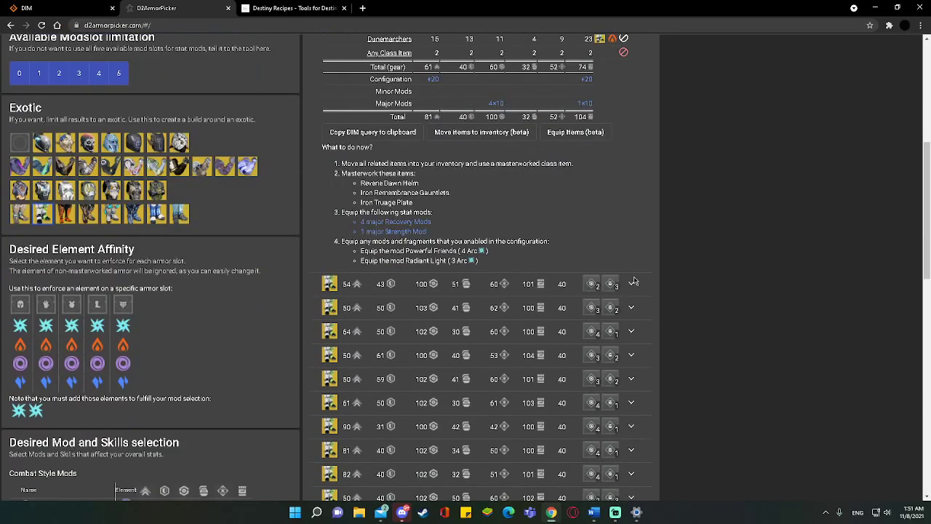
{"action": "left_click", "coordinate": [631, 243]}
{"action": "scroll", "coordinate": [642, 245], "scroll_direction": "up", "scroll_amount": 2}
{"action": "scroll", "coordinate": [640, 262], "scroll_direction": "down", "scroll_amount": 2}
{"action": "left_click", "coordinate": [637, 273]}
{"action": "scroll", "coordinate": [638, 264], "scroll_direction": "up", "scroll_amount": 1}
{"action": "scroll", "coordinate": [637, 266], "scroll_direction": "down", "scroll_amount": 1}
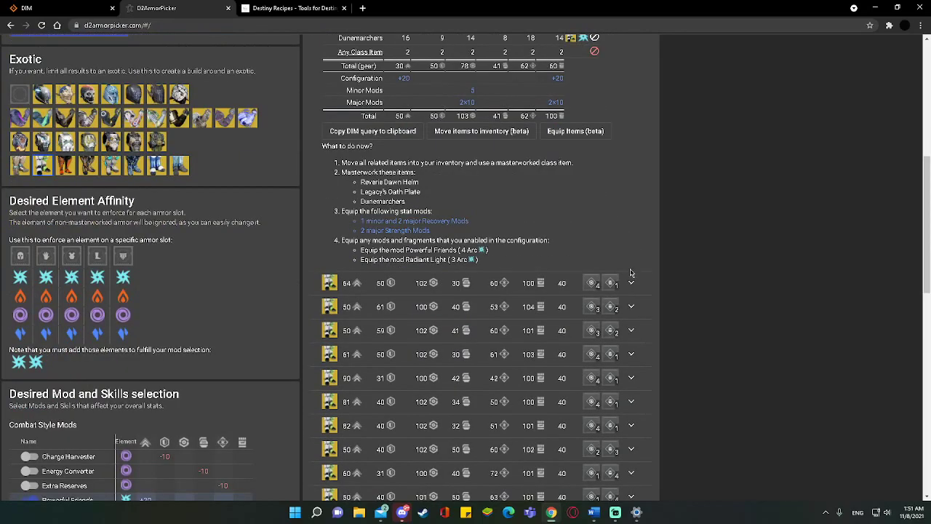
Step: Check the armor pieces and stat mods of the ninth through twelfth Dunemarchers builds
{"action": "left_click", "coordinate": [638, 267]}
{"action": "scroll", "coordinate": [638, 266], "scroll_direction": "up", "scroll_amount": 2}
{"action": "scroll", "coordinate": [636, 267], "scroll_direction": "down", "scroll_amount": 3}
{"action": "left_click", "coordinate": [630, 291]}
{"action": "scroll", "coordinate": [632, 292], "scroll_direction": "up", "scroll_amount": 1}
{"action": "scroll", "coordinate": [631, 302], "scroll_direction": "down", "scroll_amount": 2}
{"action": "scroll", "coordinate": [636, 251], "scroll_direction": "up", "scroll_amount": 1}
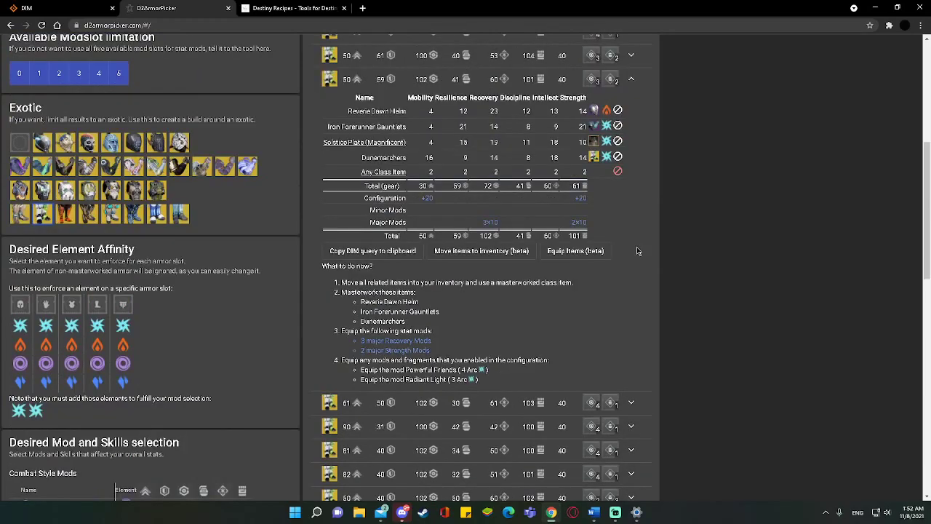
{"action": "scroll", "coordinate": [637, 262], "scroll_direction": "down", "scroll_amount": 1}
{"action": "left_click", "coordinate": [636, 272]}
{"action": "scroll", "coordinate": [640, 277], "scroll_direction": "up", "scroll_amount": 2}
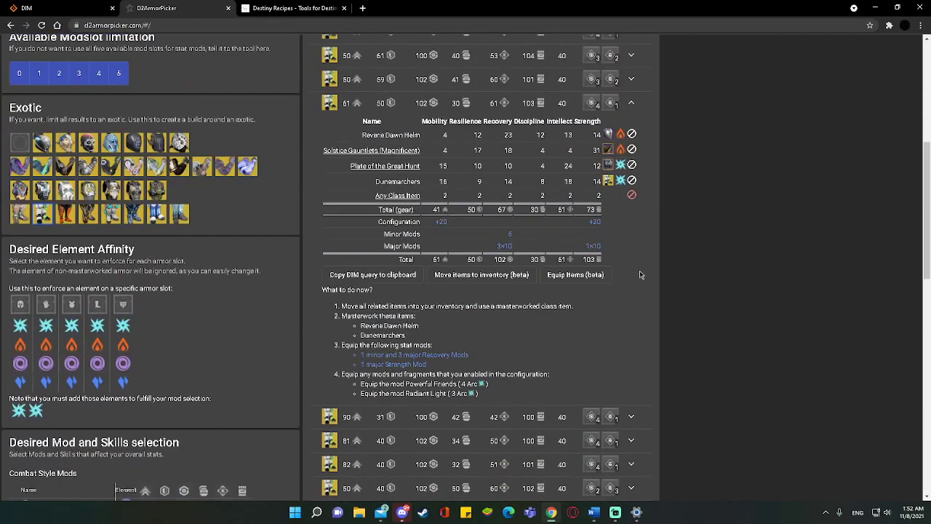
Step: Examine the armor elements and stat breakdown of the thirteenth Dunemarchers build, which uses Holdfast Gauntlets and Iron Truage Plate
{"action": "scroll", "coordinate": [639, 262], "scroll_direction": "down", "scroll_amount": 3}
{"action": "left_click", "coordinate": [634, 224]}
{"action": "scroll", "coordinate": [634, 223], "scroll_direction": "up", "scroll_amount": 3}
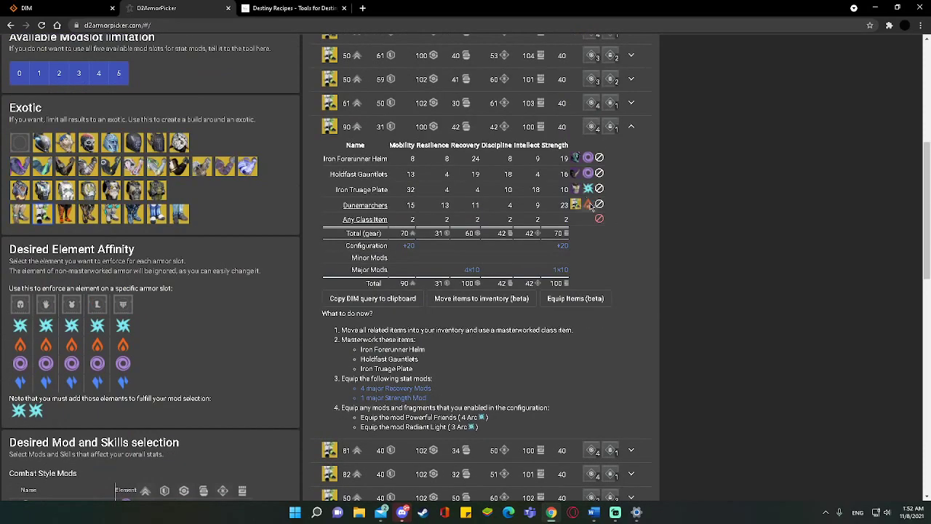
{"action": "scroll", "coordinate": [595, 211], "scroll_direction": "up", "scroll_amount": 1}
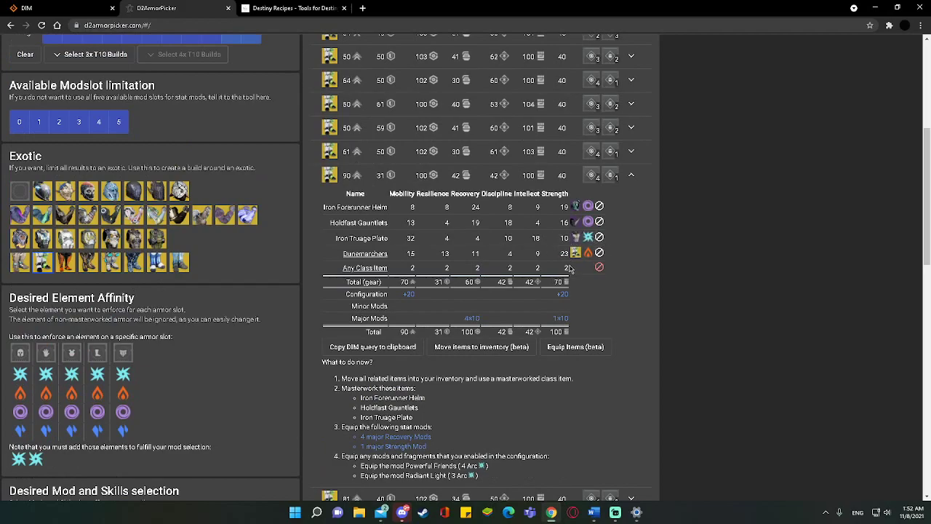
{"action": "scroll", "coordinate": [571, 269], "scroll_direction": "down", "scroll_amount": 1}
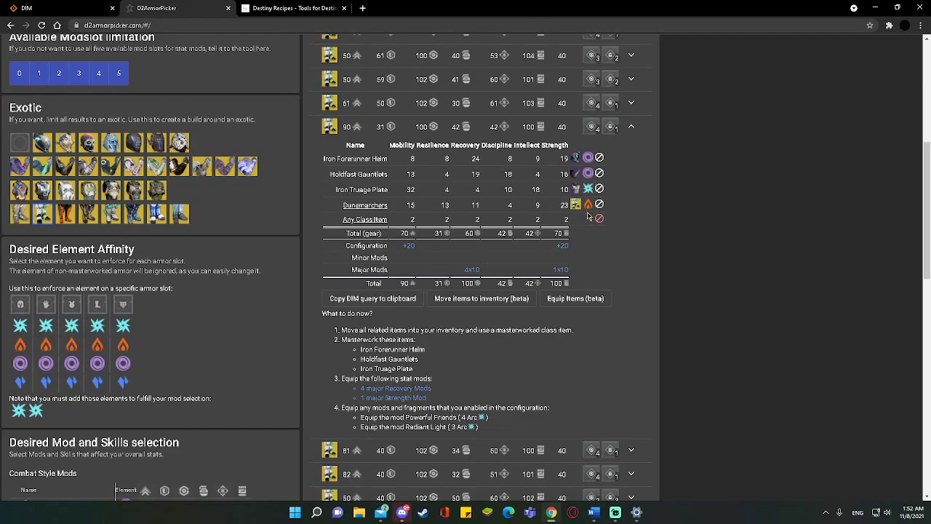
Step: Return to the fifth Dunemarchers build, with Iron Remembrance Gauntlets and Anti-Extinction Plate, and show its details
{"action": "scroll", "coordinate": [594, 213], "scroll_direction": "up", "scroll_amount": 2}
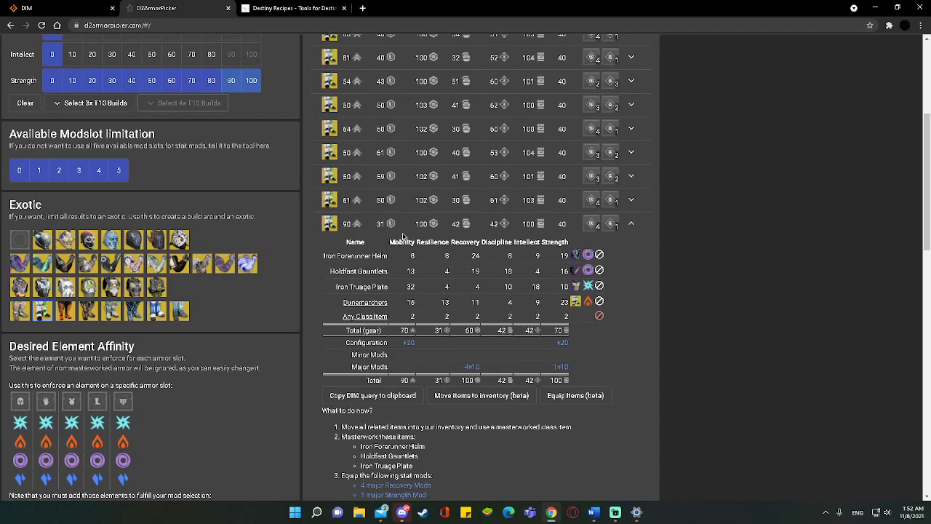
{"action": "scroll", "coordinate": [484, 251], "scroll_direction": "up", "scroll_amount": 3}
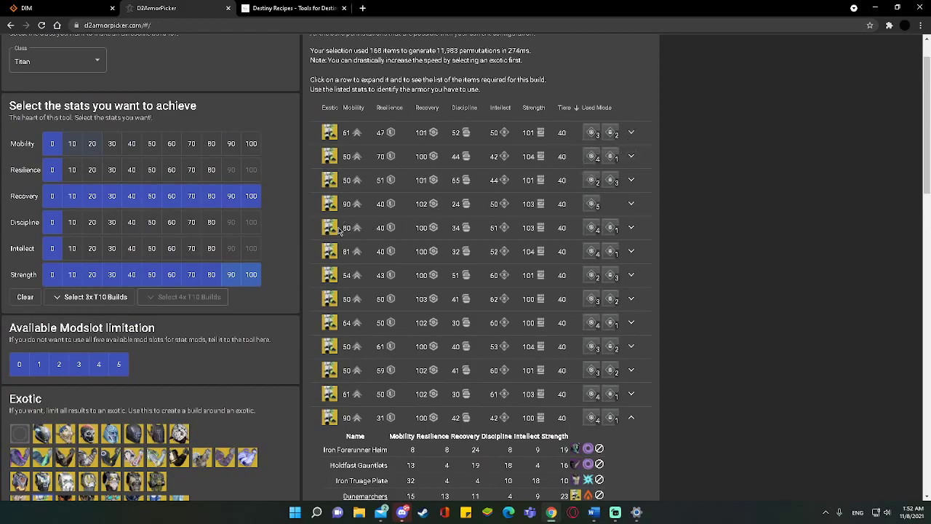
{"action": "left_click", "coordinate": [631, 227]}
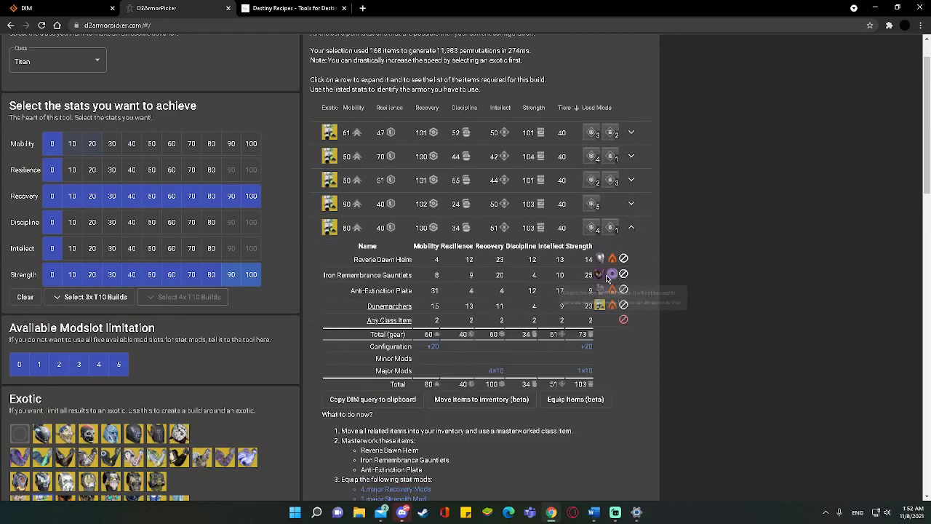
Step: Copy the first Dunemarchers build's item query, filter the DIM inventory with it, and check the Solstice Gauntlets (Magnificent) stats
{"action": "left_click", "coordinate": [631, 132]}
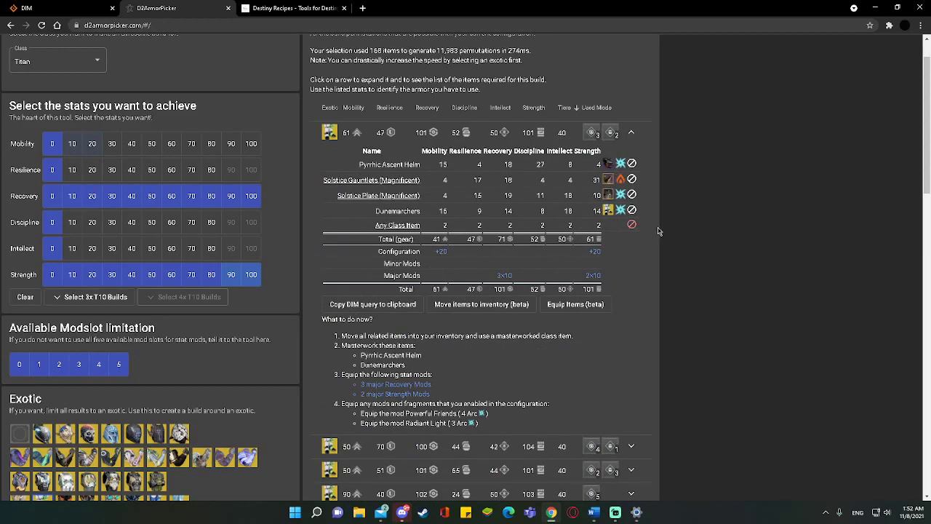
{"action": "left_click", "coordinate": [362, 307]}
{"action": "left_click", "coordinate": [65, 8]}
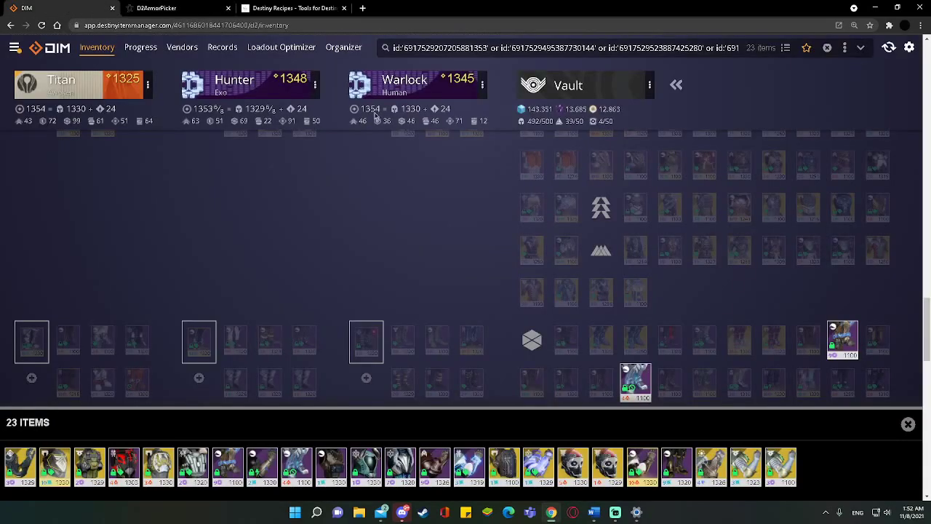
{"action": "triple_click", "coordinate": [456, 48]}
{"action": "key", "text": "ctrl+v"}
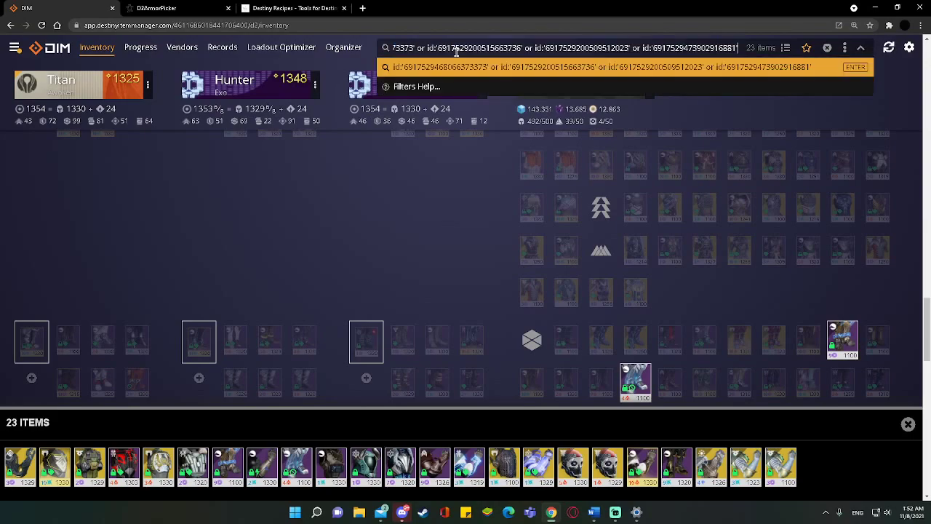
{"action": "key", "text": "Return"}
{"action": "left_click", "coordinate": [91, 464]}
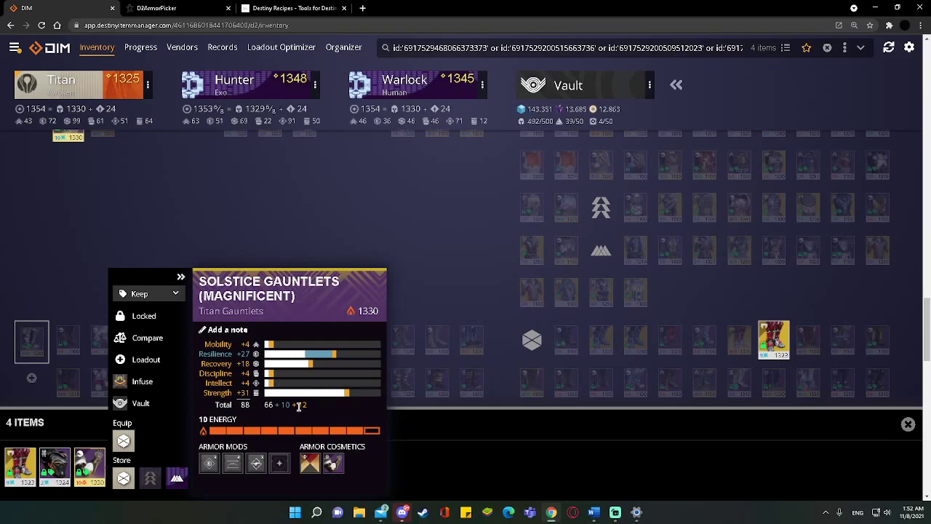
{"action": "left_click", "coordinate": [424, 425]}
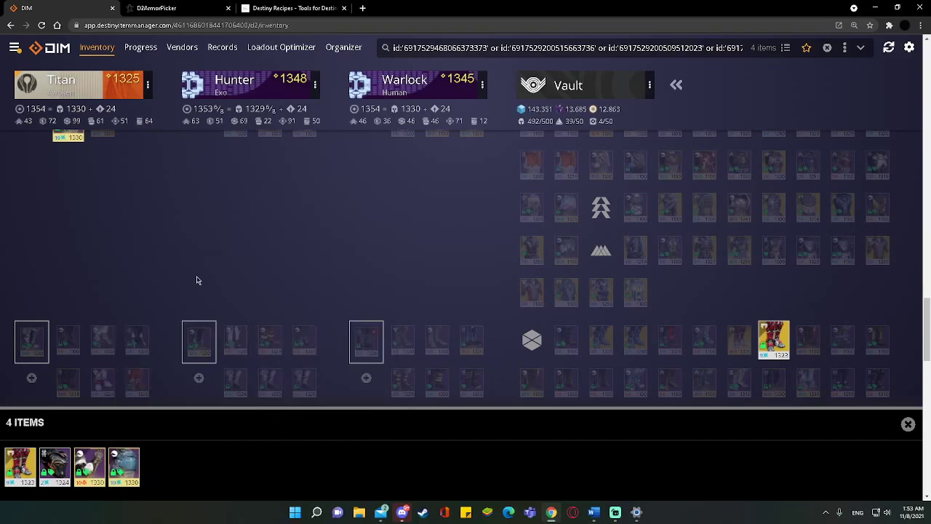
Step: Copy the query of Cluster 5 from D2ArmorPicker's clustering page and filter the DIM inventory with it
{"action": "key", "text": "ctrl+Tab"}
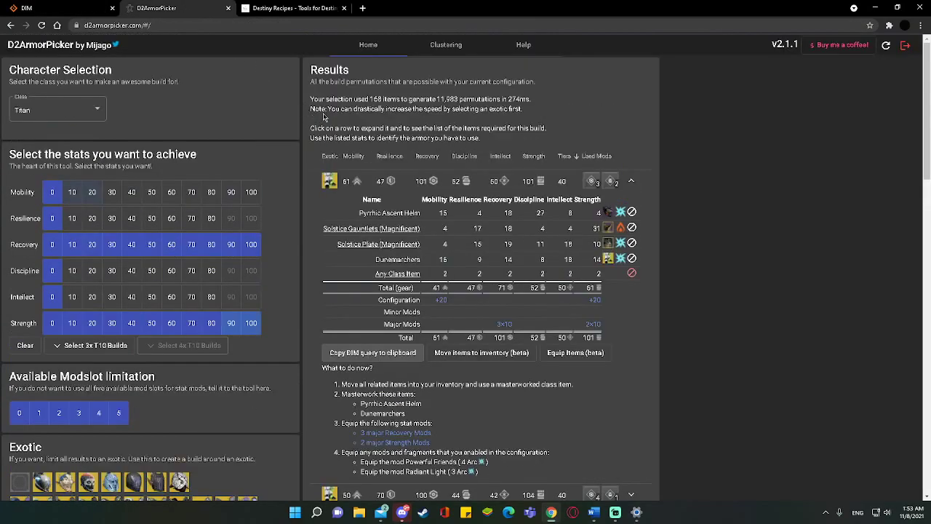
{"action": "left_click", "coordinate": [437, 45]}
{"action": "scroll", "coordinate": [436, 248], "scroll_direction": "down", "scroll_amount": 3}
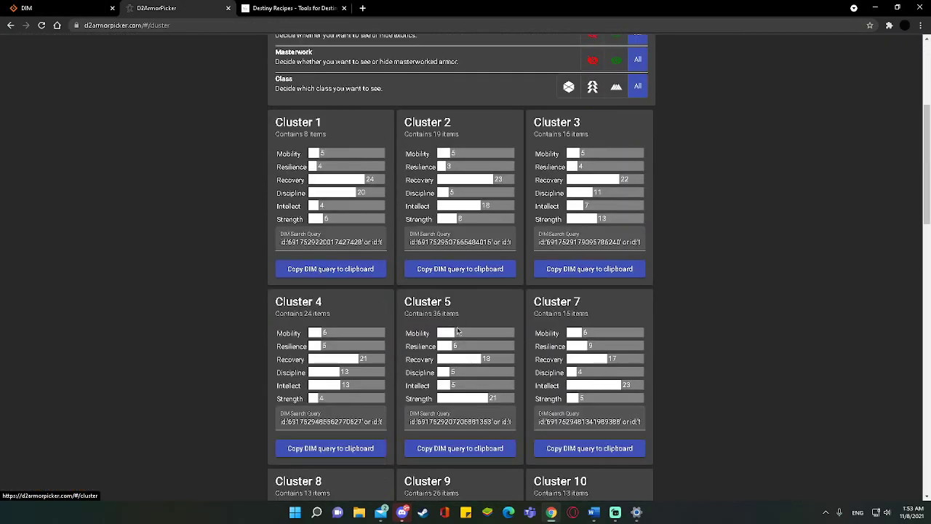
{"action": "scroll", "coordinate": [443, 363], "scroll_direction": "down", "scroll_amount": 1}
{"action": "left_click", "coordinate": [429, 399]}
{"action": "key", "text": "ctrl+shift+Tab"}
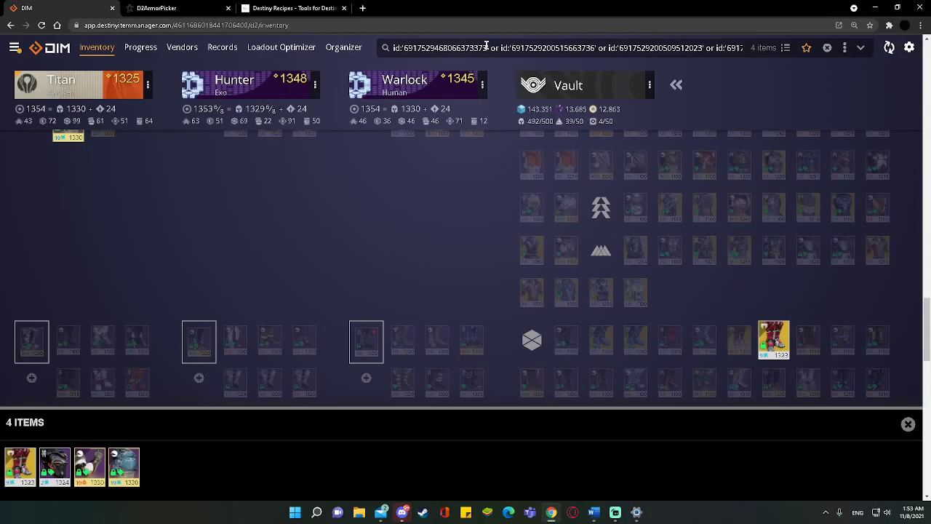
{"action": "triple_click", "coordinate": [486, 45]}
{"action": "key", "text": "ctrl+v"}
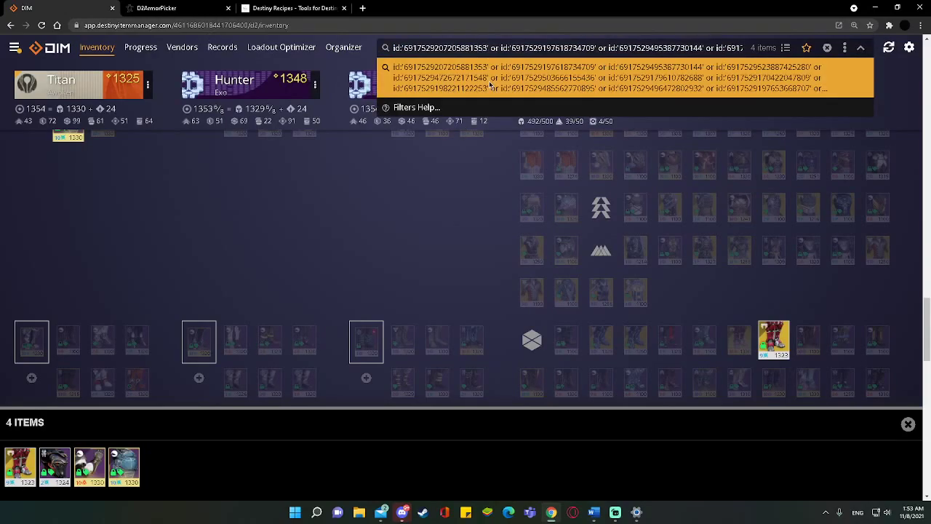
{"action": "key", "text": "Return"}
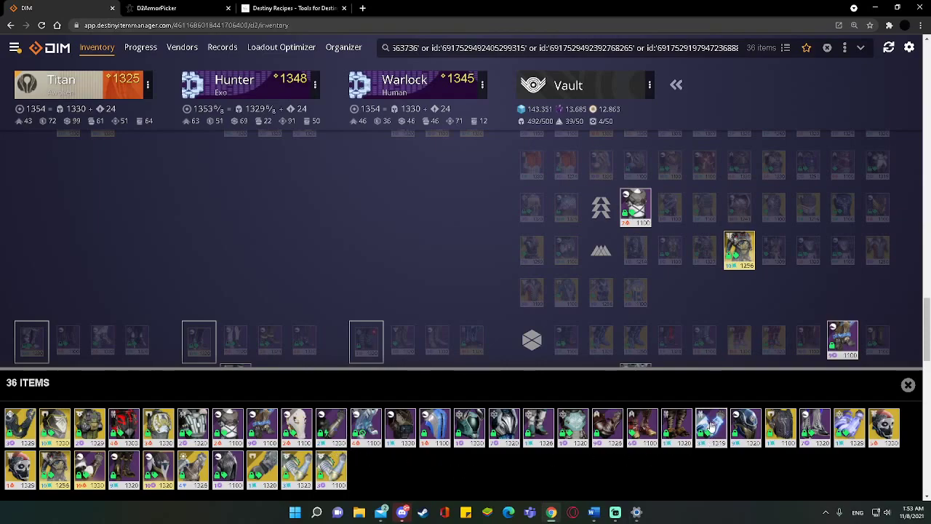
Step: Compare the stats of the Solstice, Lightkin and Holdfast Gauntlets among the Cluster 5 items
{"action": "left_click", "coordinate": [83, 471]}
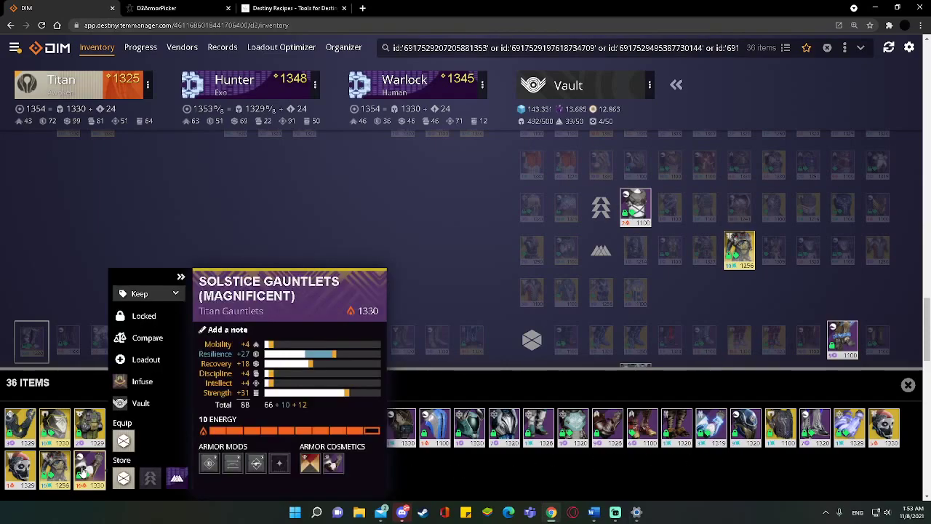
{"action": "left_click", "coordinate": [477, 472]}
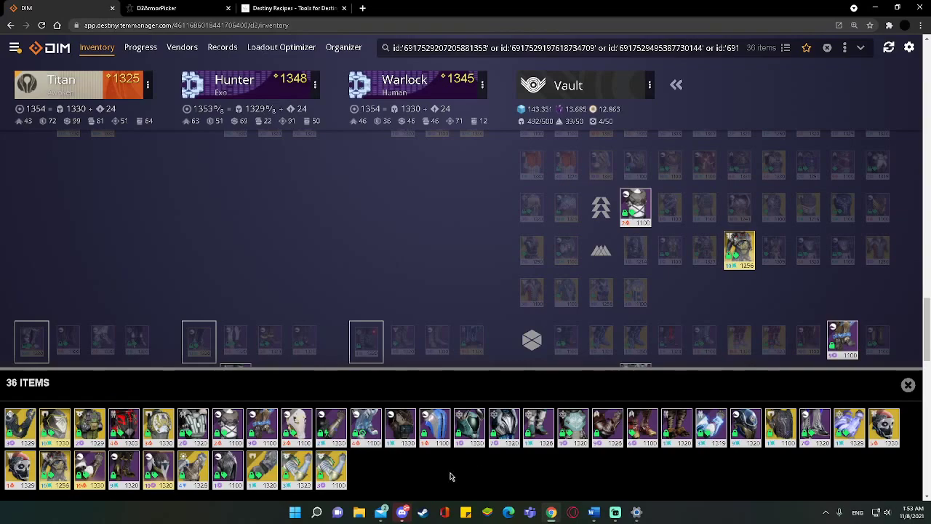
{"action": "left_click", "coordinate": [705, 430]}
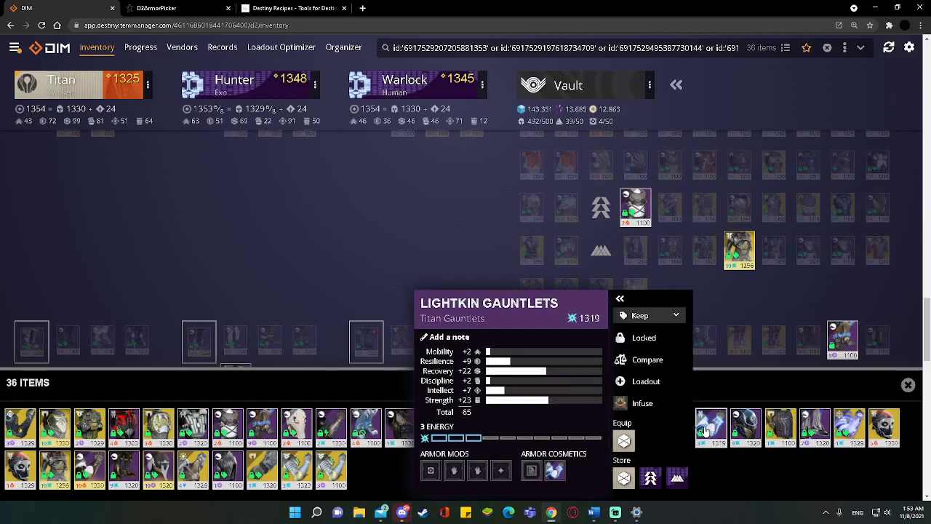
{"action": "left_click", "coordinate": [330, 426]}
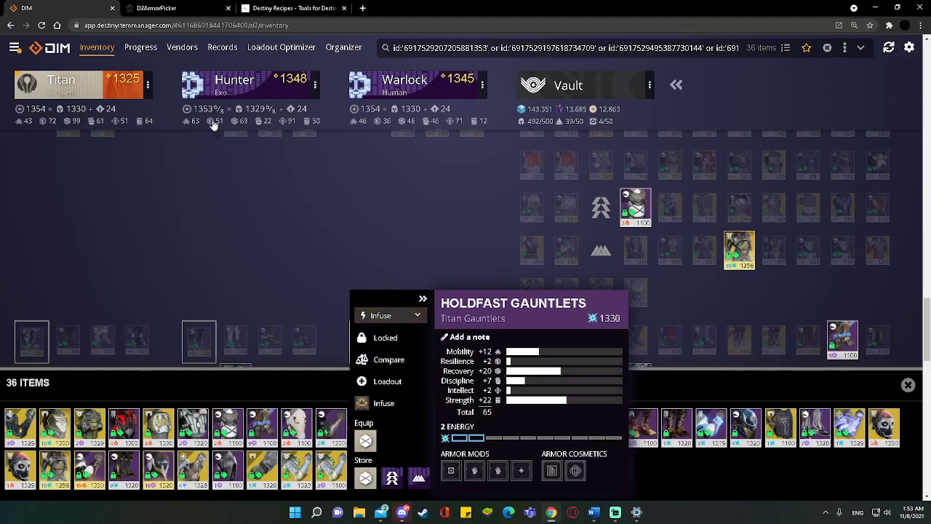
Step: Return to the D2ArmorPicker clusters and examine the stat distributions of the remaining clusters through Cluster 25
{"action": "left_click", "coordinate": [174, 8]}
{"action": "scroll", "coordinate": [385, 185], "scroll_direction": "down", "scroll_amount": 3}
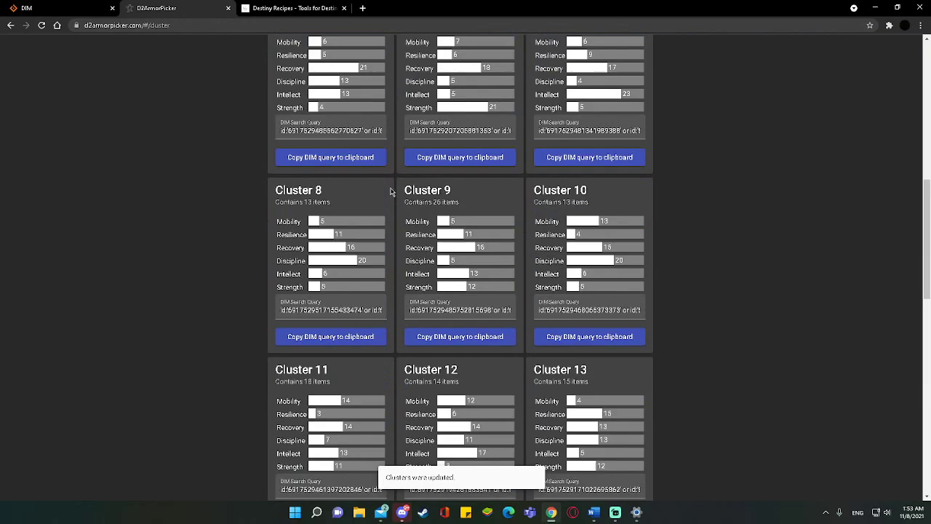
{"action": "scroll", "coordinate": [391, 191], "scroll_direction": "down", "scroll_amount": 10}
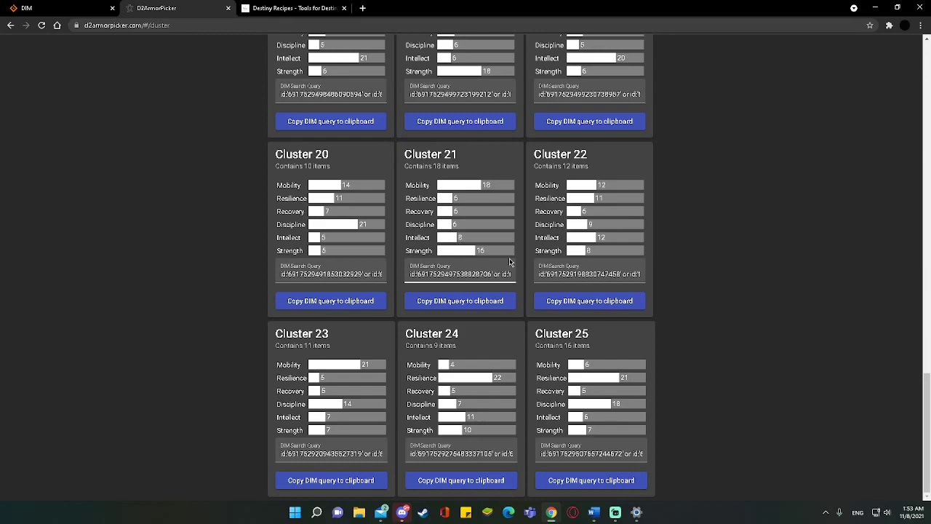
{"action": "scroll", "coordinate": [509, 262], "scroll_direction": "up", "scroll_amount": 2}
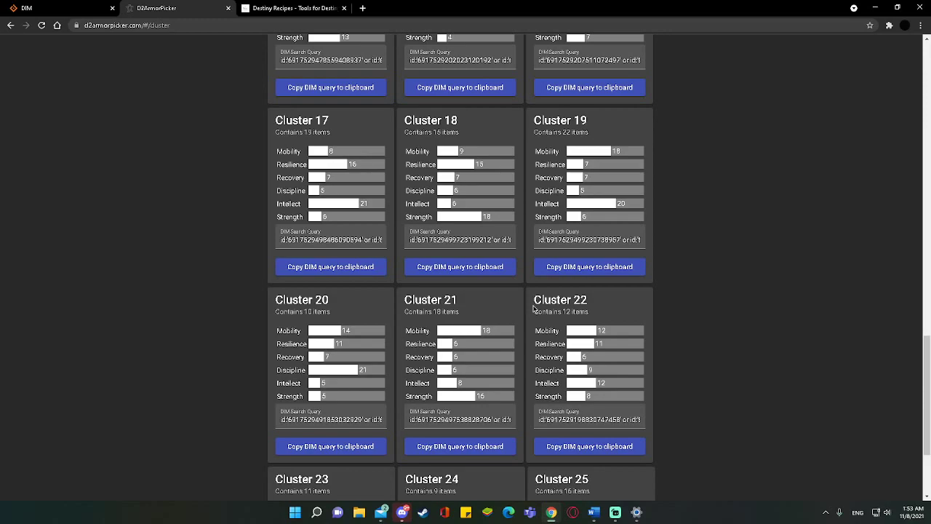
{"action": "scroll", "coordinate": [533, 309], "scroll_direction": "up", "scroll_amount": 5}
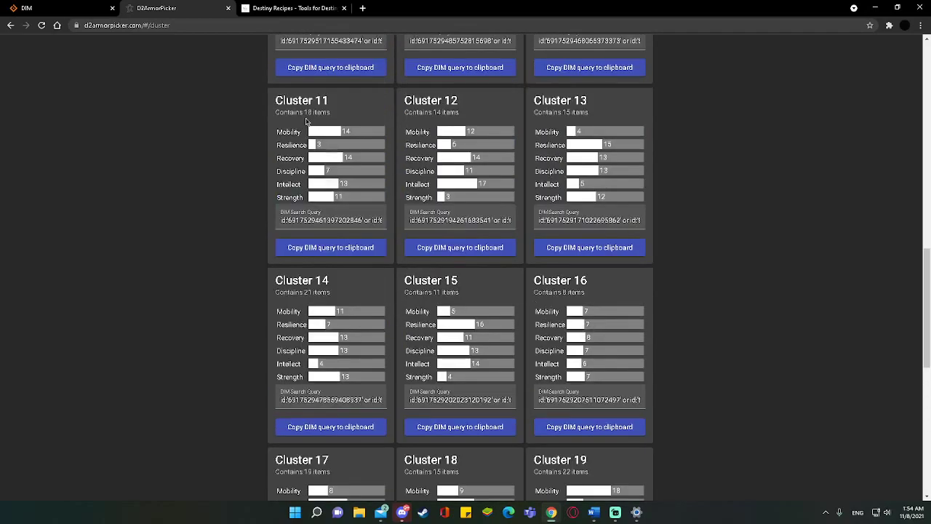
Step: Switch back to DIM and compare the Iron Forerunner Helm's stats with other armor pieces in the Cluster 5 results
{"action": "left_click", "coordinate": [291, 10]}
{"action": "left_click", "coordinate": [26, 8]}
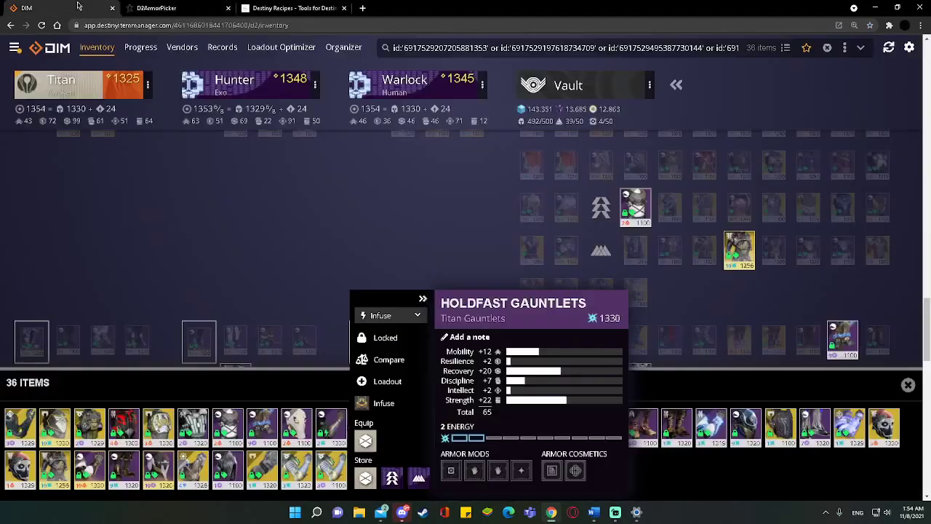
{"action": "left_click", "coordinate": [702, 482]}
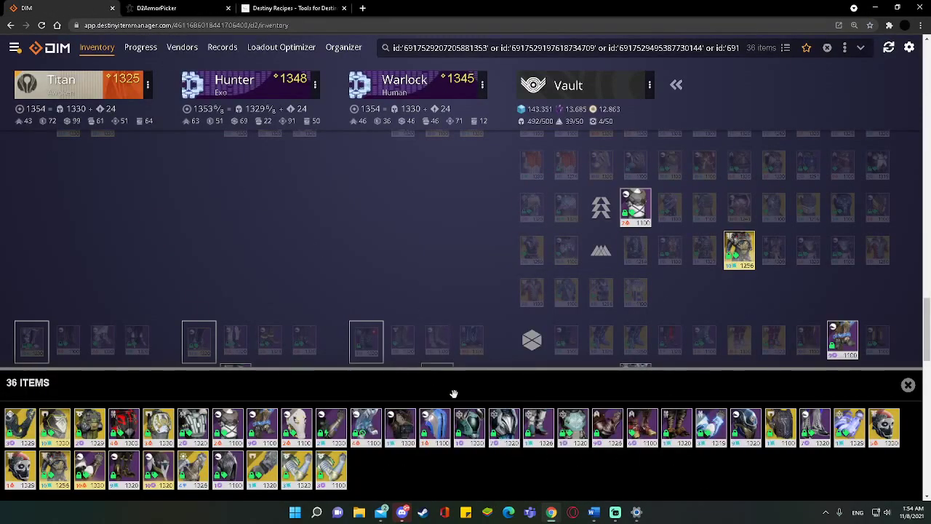
{"action": "left_click", "coordinate": [471, 428]}
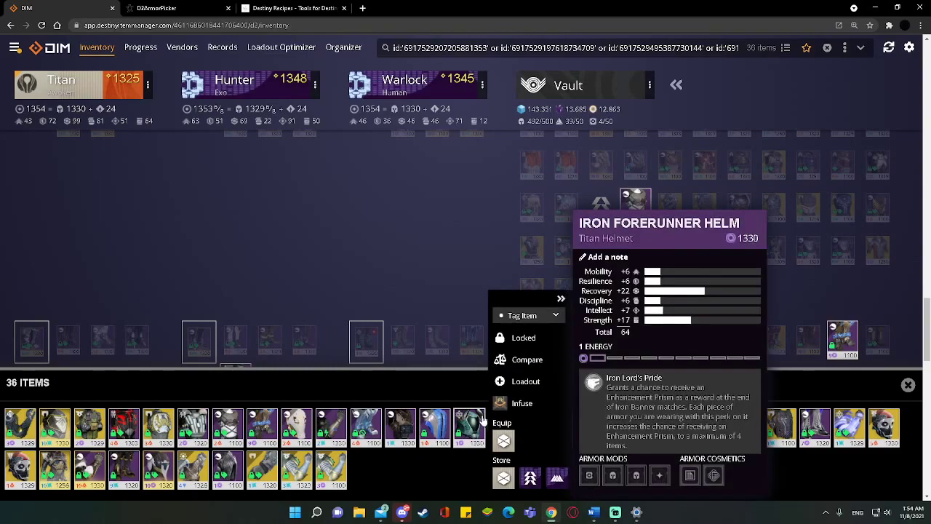
{"action": "left_click", "coordinate": [440, 472]}
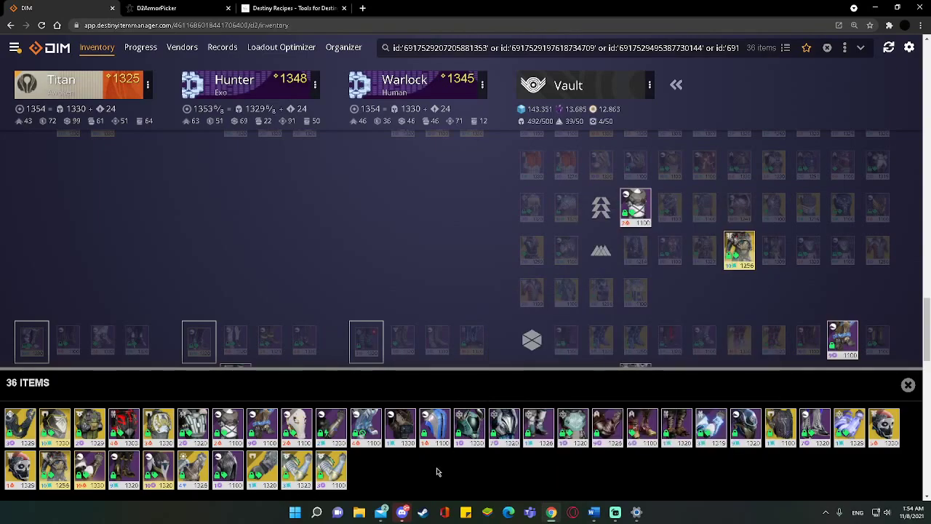
{"action": "left_click", "coordinate": [745, 425]}
{"action": "left_click", "coordinate": [658, 478]}
{"action": "left_click", "coordinate": [507, 428]}
{"action": "left_click", "coordinate": [521, 476]}
{"action": "left_click", "coordinate": [469, 429]}
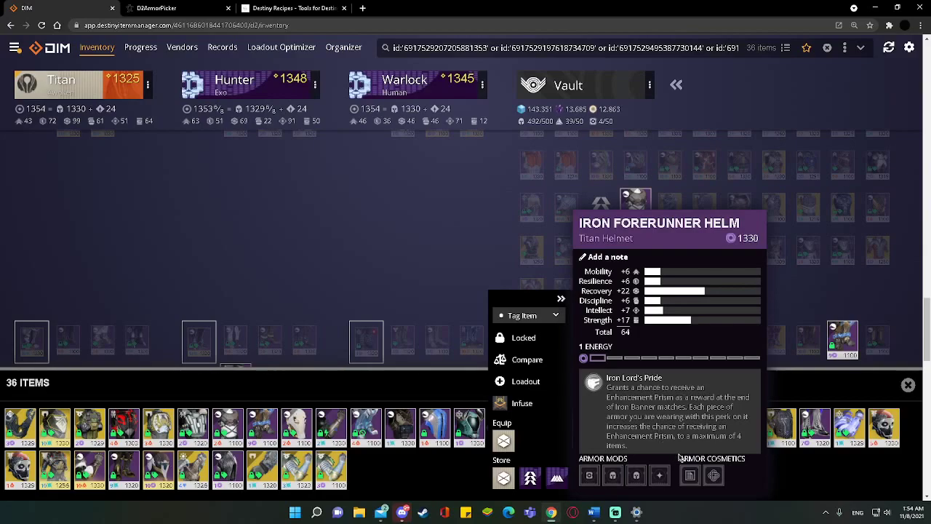
{"action": "left_click", "coordinate": [827, 474]}
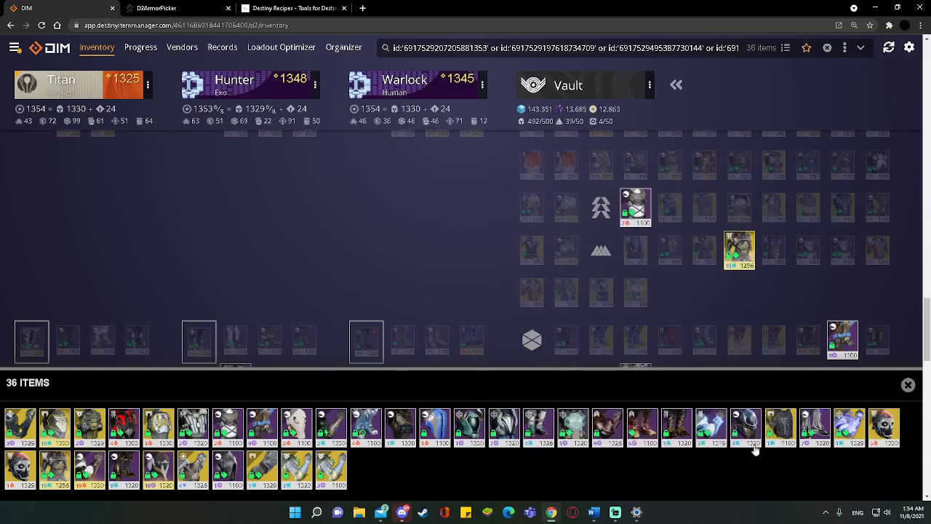
Step: Close the item results list and compare the stats of the Cinder Pinion, Crystocrene and Iron Forerunner Plates
{"action": "left_click", "coordinate": [906, 387]}
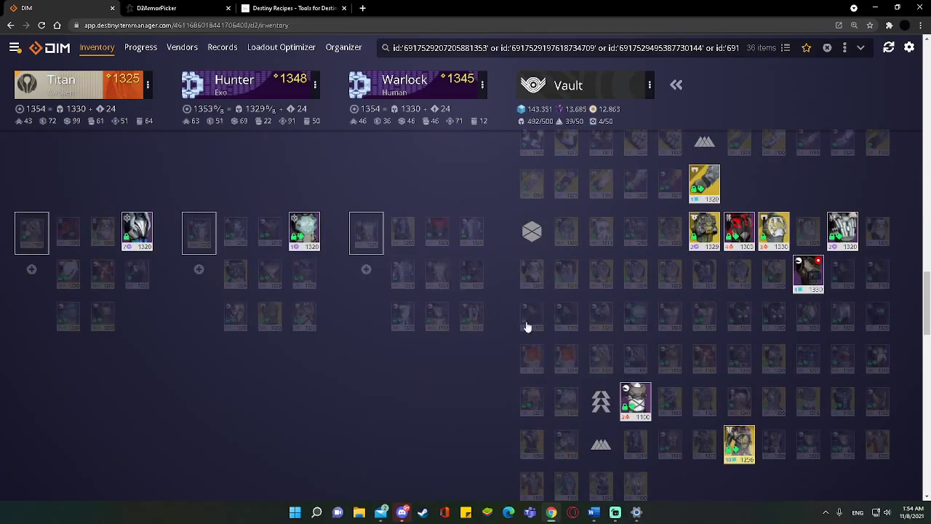
{"action": "left_click", "coordinate": [739, 232]}
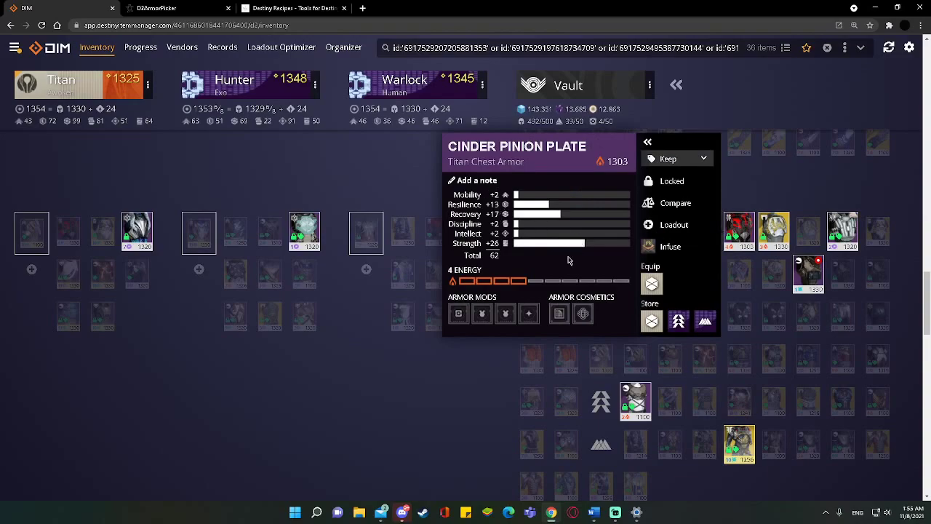
{"action": "left_click", "coordinate": [842, 232]}
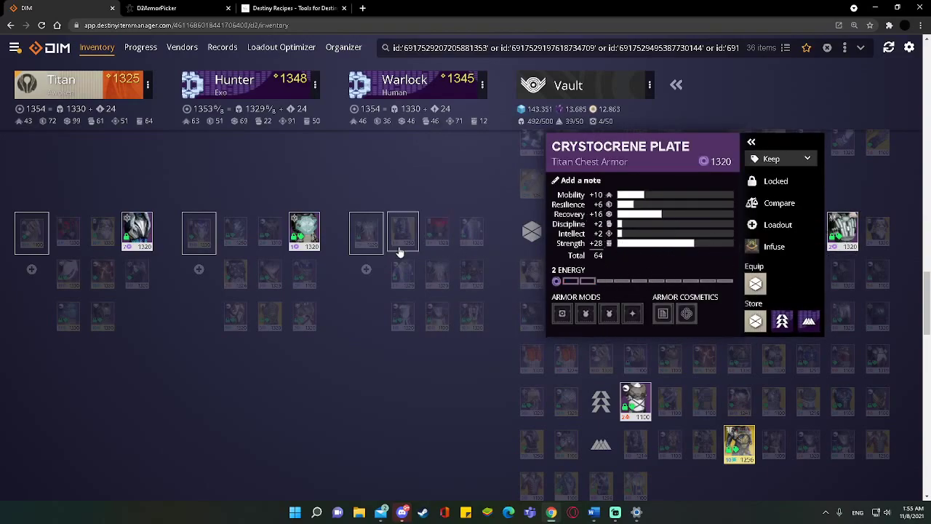
{"action": "left_click", "coordinate": [143, 237]}
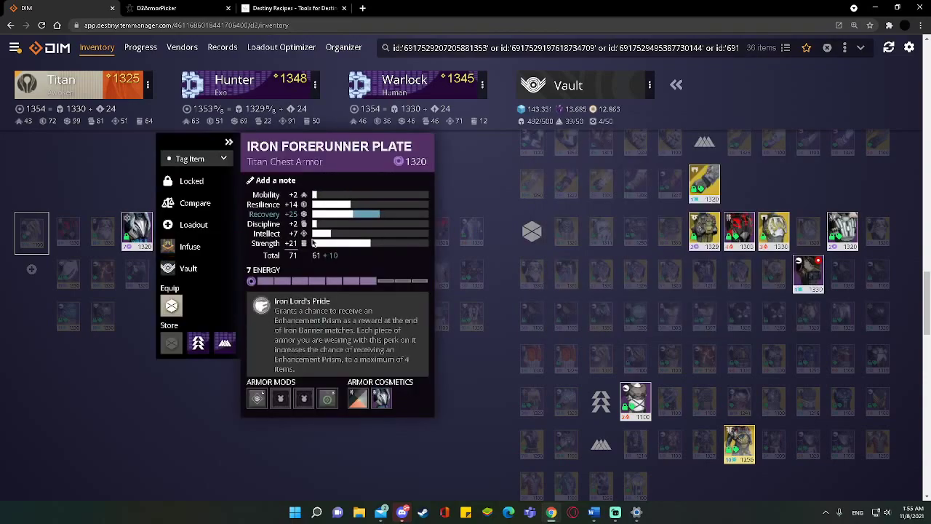
{"action": "left_click", "coordinate": [842, 231]}
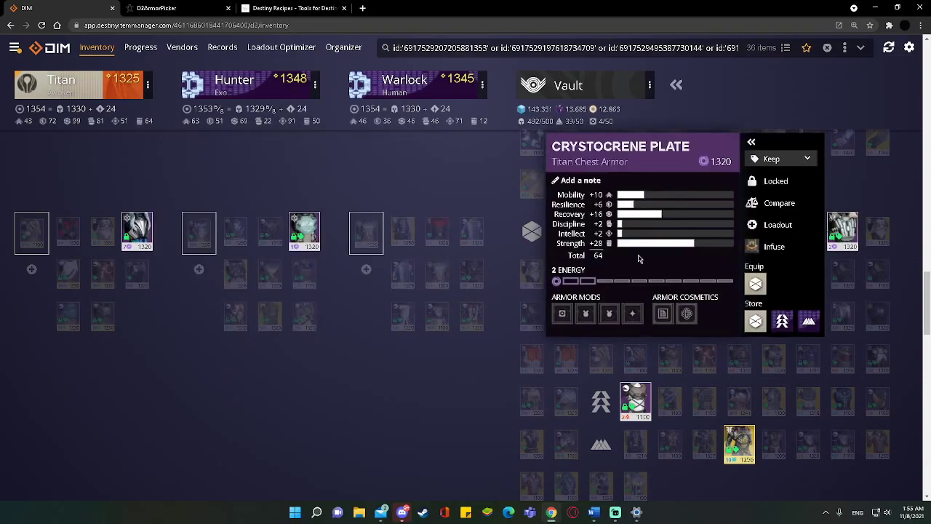
{"action": "left_click", "coordinate": [140, 239]}
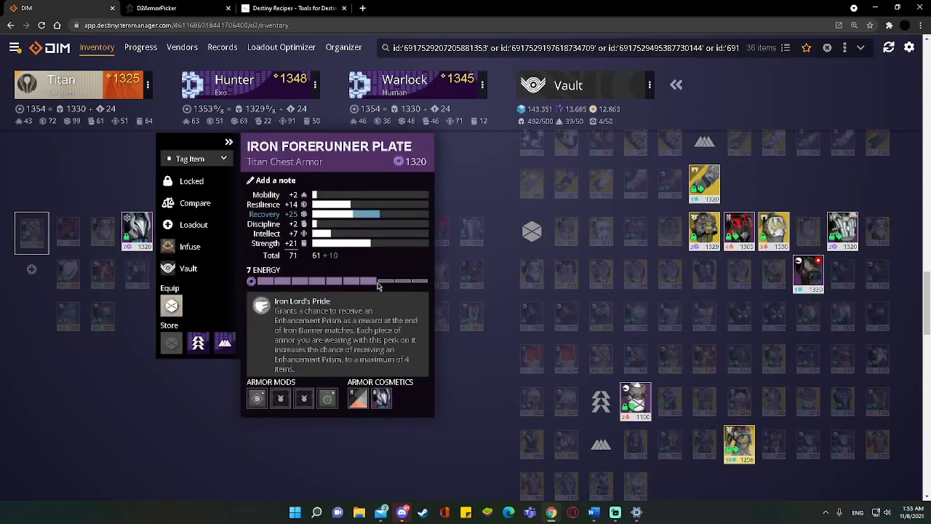
{"action": "left_click", "coordinate": [449, 456]}
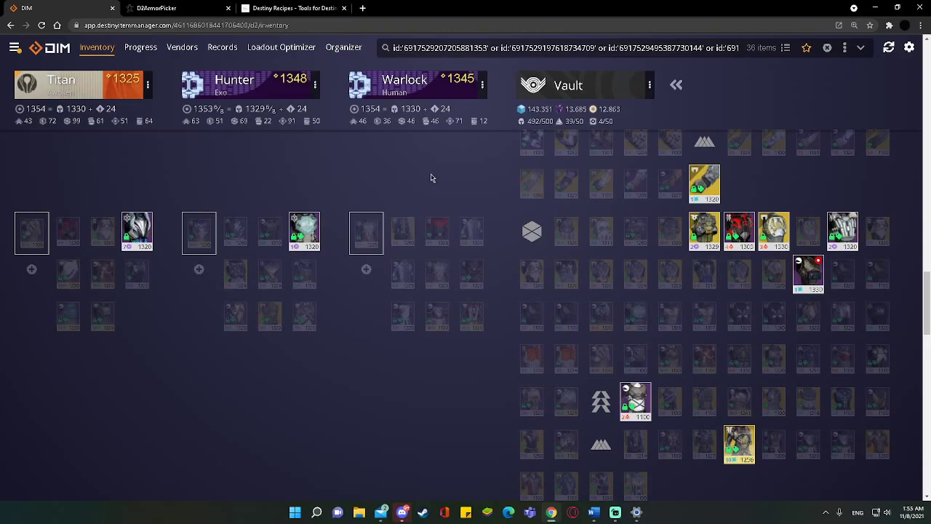
Step: Search DIM for duplicate exotic armor with "is:armor is:dupe is:exotic" and look through the list of matching items
{"action": "triple_click", "coordinate": [458, 48]}
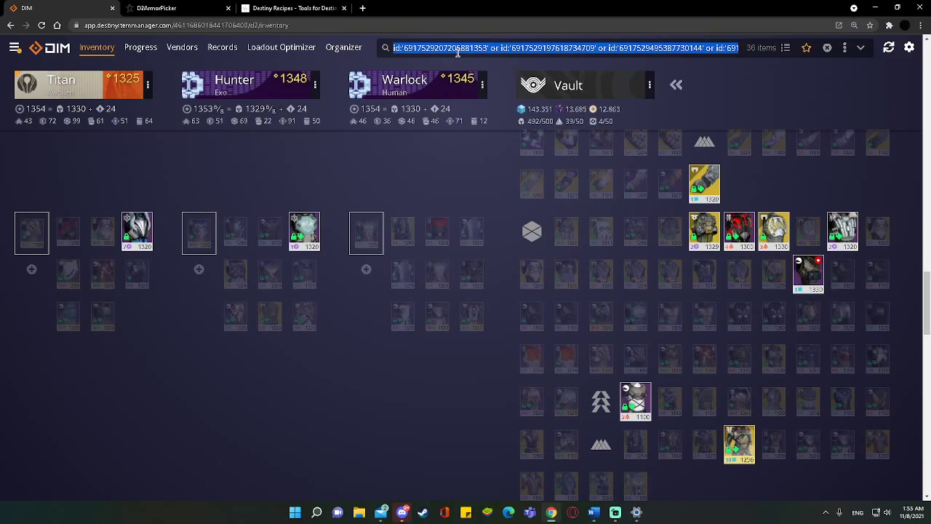
{"action": "key", "text": "BackSpace"}
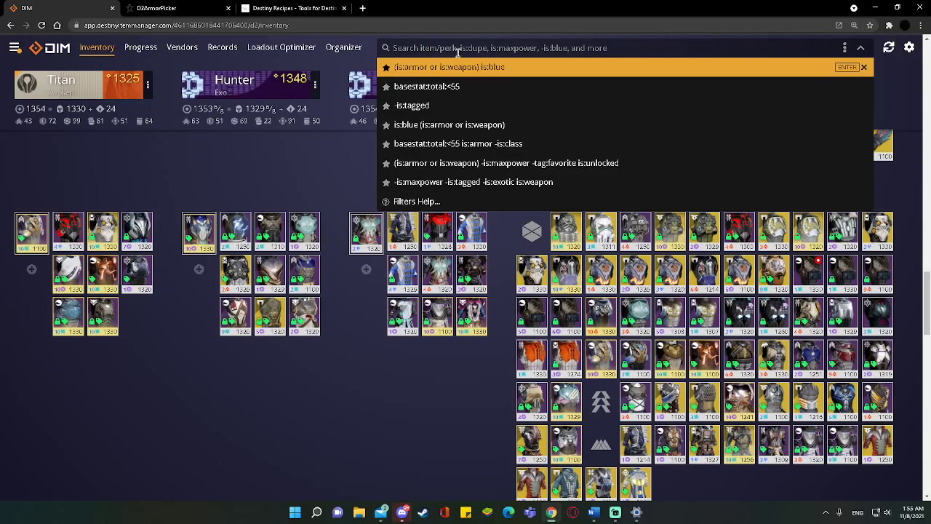
{"action": "type", "text": "is:"}
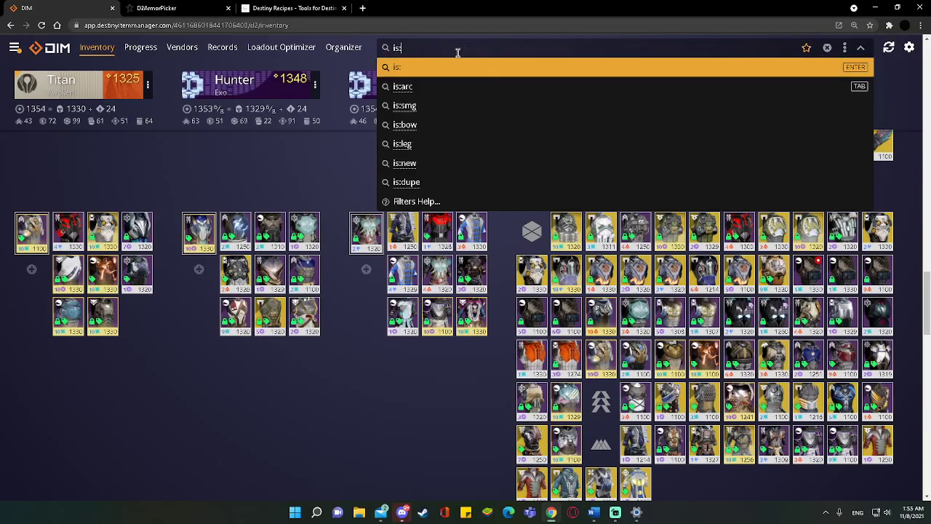
{"action": "type", "text": "armor is:dup"}
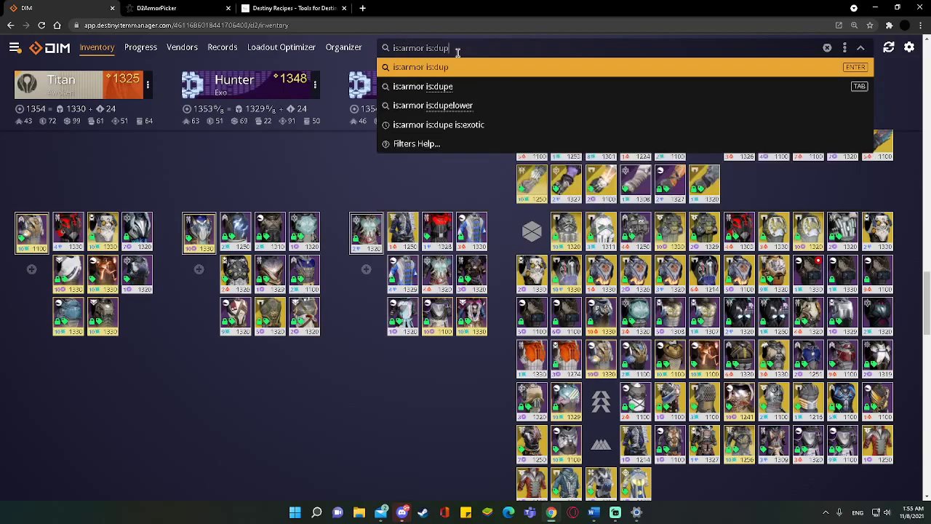
{"action": "type", "text": "e is:exotic"}
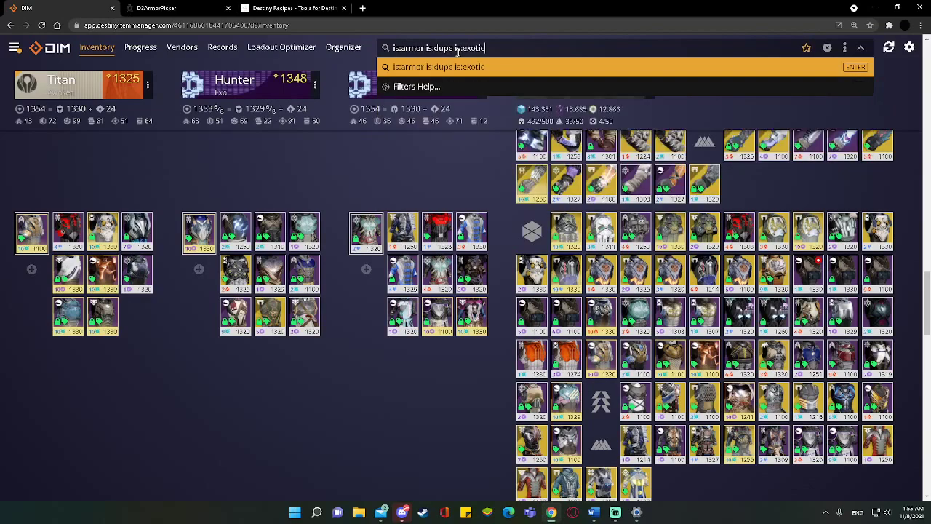
{"action": "key", "text": "Return"}
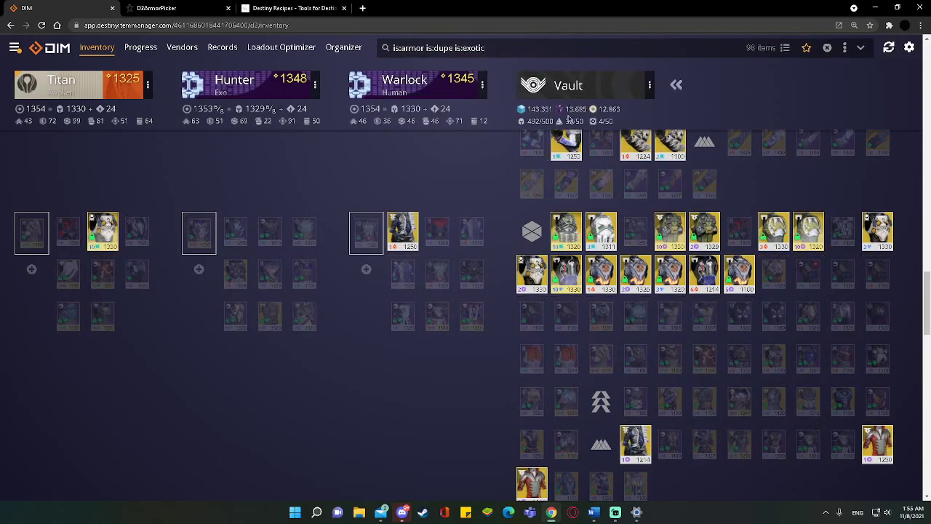
{"action": "left_click", "coordinate": [785, 48]}
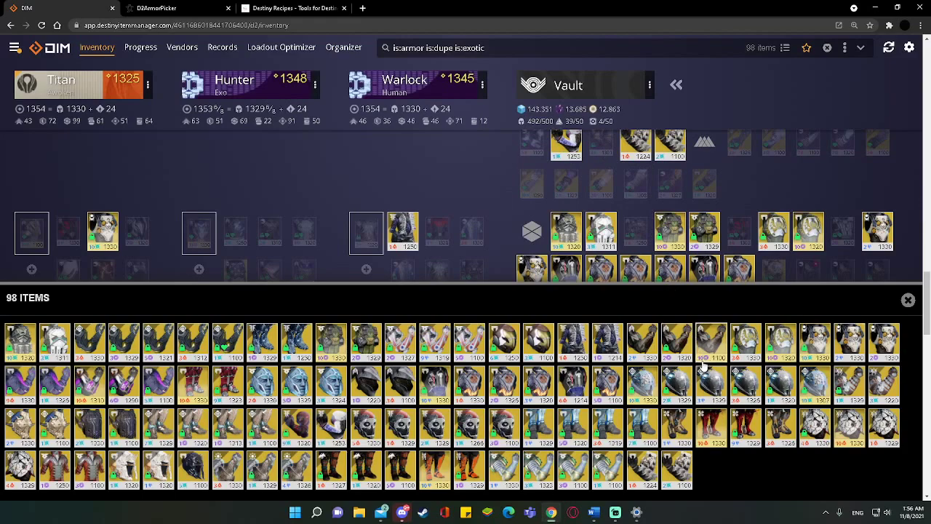
{"action": "left_click", "coordinate": [908, 299]}
Step: Switch to Destiny Recipes, load the Vault Cleaner configuration and start a vault review with both weapons and armor included
{"action": "left_click", "coordinate": [307, 8]}
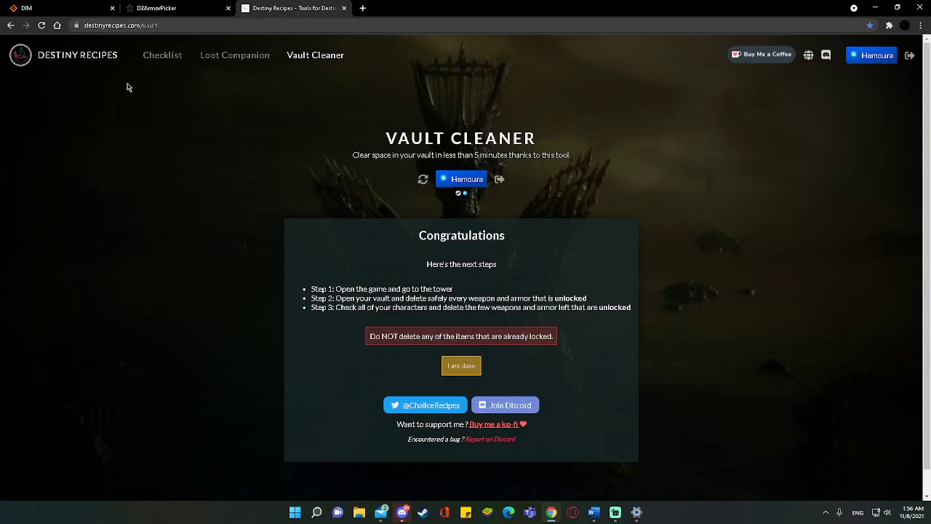
{"action": "left_click", "coordinate": [264, 59]}
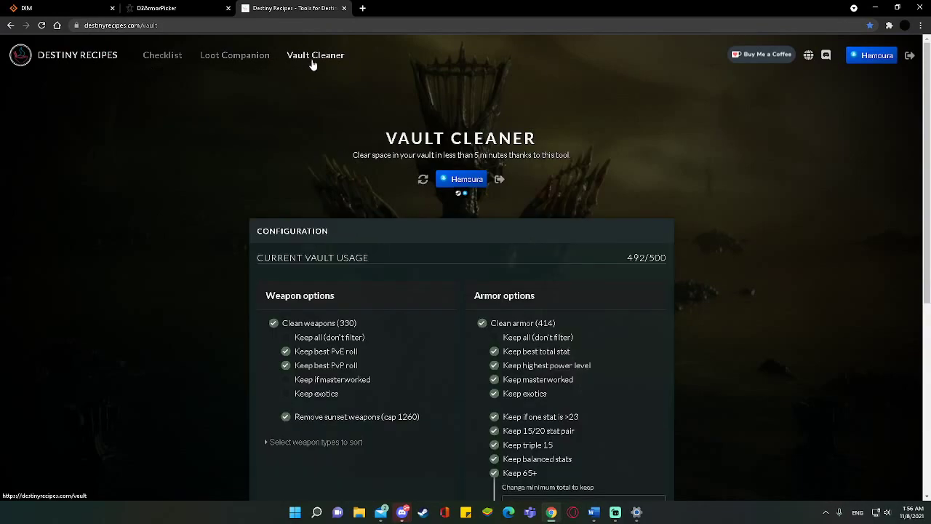
{"action": "scroll", "coordinate": [425, 206], "scroll_direction": "down", "scroll_amount": 3}
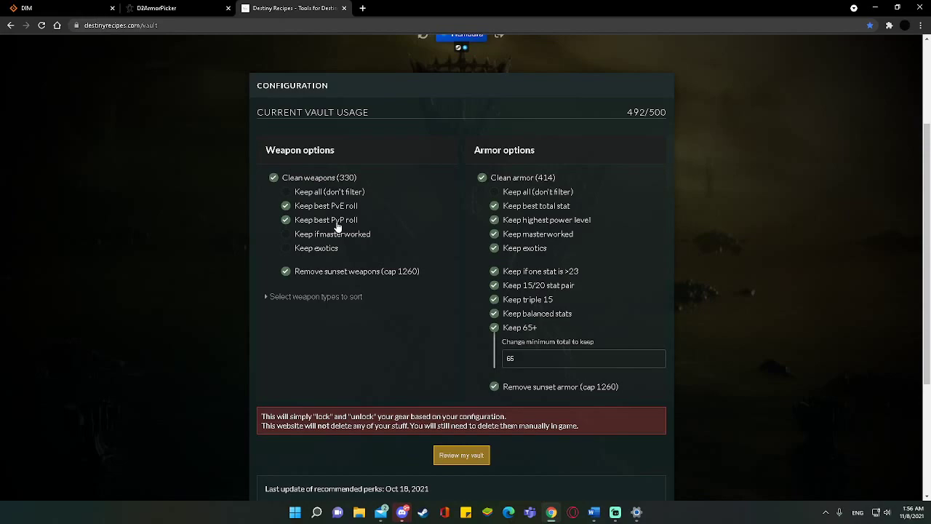
{"action": "left_click", "coordinate": [460, 456]}
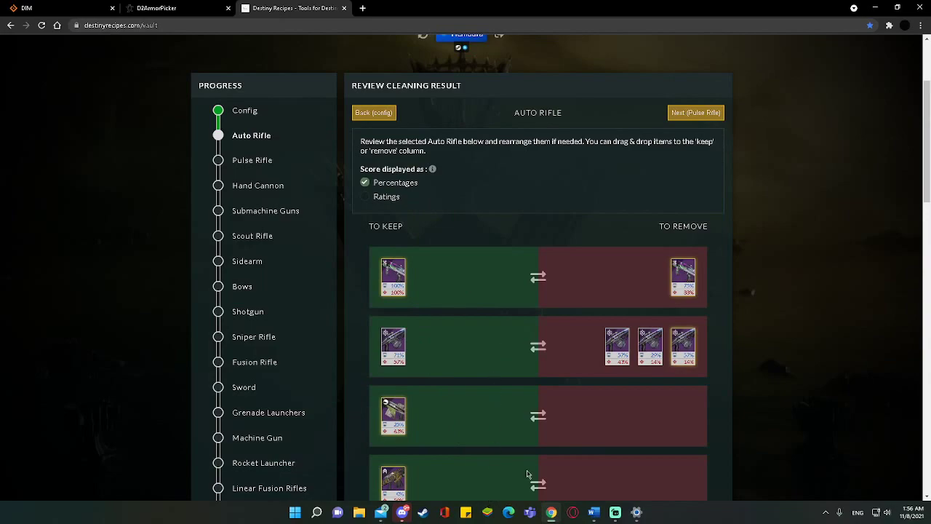
Step: Inspect the kept Chroma Rush's stats and examine how the auto rifles are sorted between keep and remove
{"action": "left_click", "coordinate": [398, 482]}
{"action": "left_click", "coordinate": [398, 483]}
{"action": "left_click", "coordinate": [397, 289]}
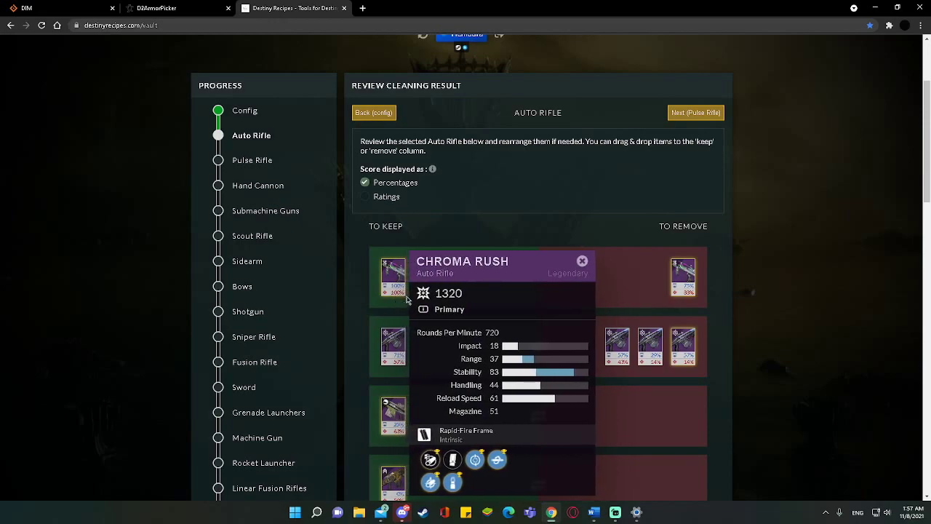
{"action": "left_click", "coordinate": [408, 298]}
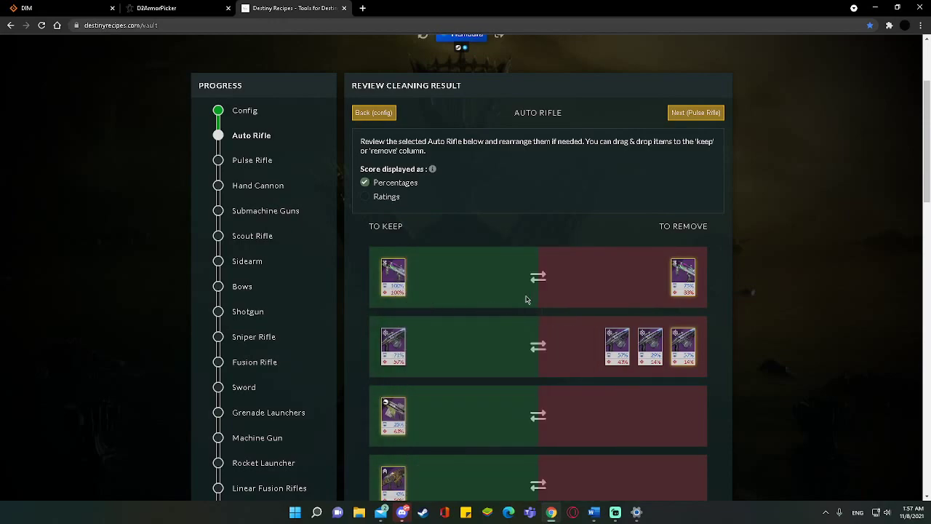
{"action": "left_click", "coordinate": [395, 291]}
{"action": "scroll", "coordinate": [572, 306], "scroll_direction": "down", "scroll_amount": 3}
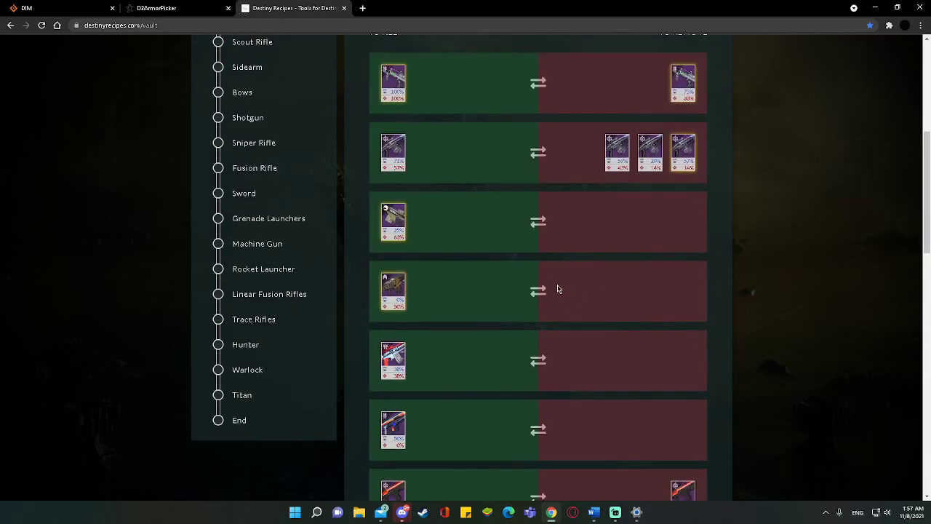
{"action": "scroll", "coordinate": [557, 291], "scroll_direction": "up", "scroll_amount": 2}
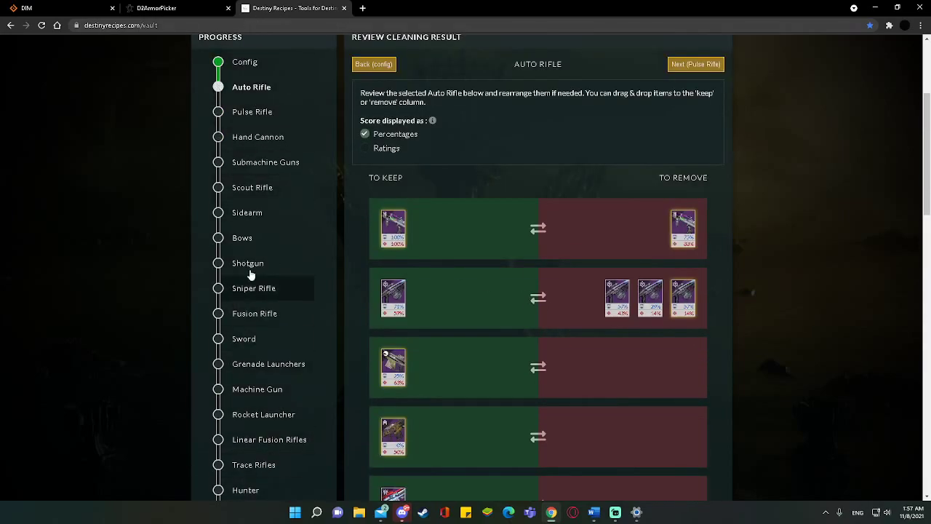
{"action": "scroll", "coordinate": [536, 224], "scroll_direction": "down", "scroll_amount": 4}
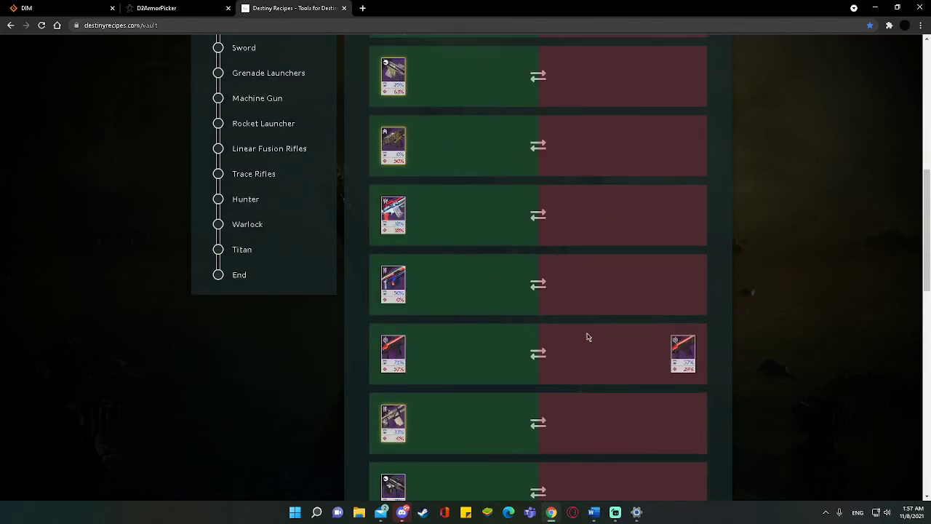
Step: Try moving the two copies of the red auto rifle between the keep and remove columns
{"action": "left_click", "coordinate": [400, 352]}
{"action": "left_click", "coordinate": [682, 354]}
{"action": "left_click", "coordinate": [429, 351]}
{"action": "left_click", "coordinate": [682, 353]}
{"action": "mouse_move", "coordinate": [682, 354]}
{"action": "left_mouse_down"}
{"action": "mouse_move", "coordinate": [437, 357]}
{"action": "mouse_move", "coordinate": [676, 354]}
{"action": "left_mouse_up"}
{"action": "left_click", "coordinate": [436, 357]}
{"action": "left_click", "coordinate": [439, 362]}
{"action": "left_click_drag", "start_coordinate": [408, 354], "coordinate": [652, 357]}
{"action": "left_click", "coordinate": [652, 356]}
{"action": "left_click", "coordinate": [652, 356]}
{"action": "scroll", "coordinate": [642, 374], "scroll_direction": "down", "scroll_amount": 12}
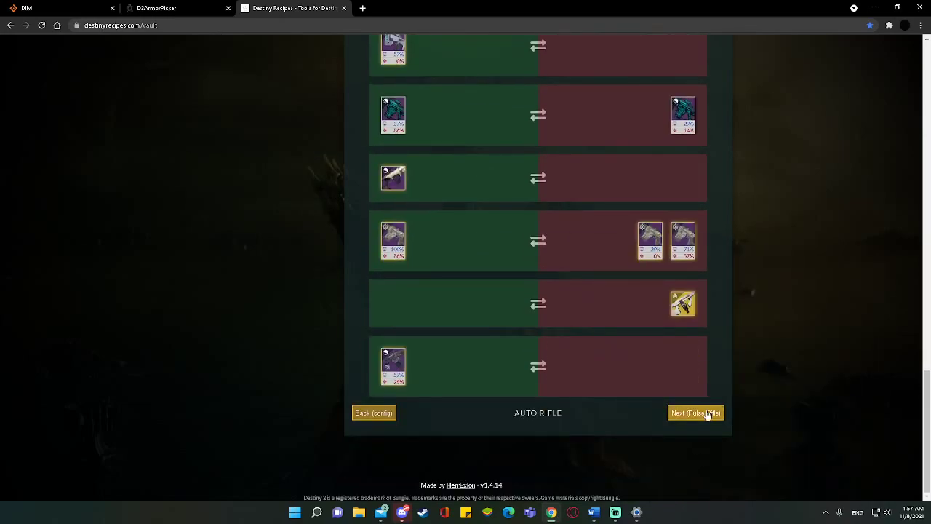
{"action": "scroll", "coordinate": [640, 400], "scroll_direction": "up", "scroll_amount": 15}
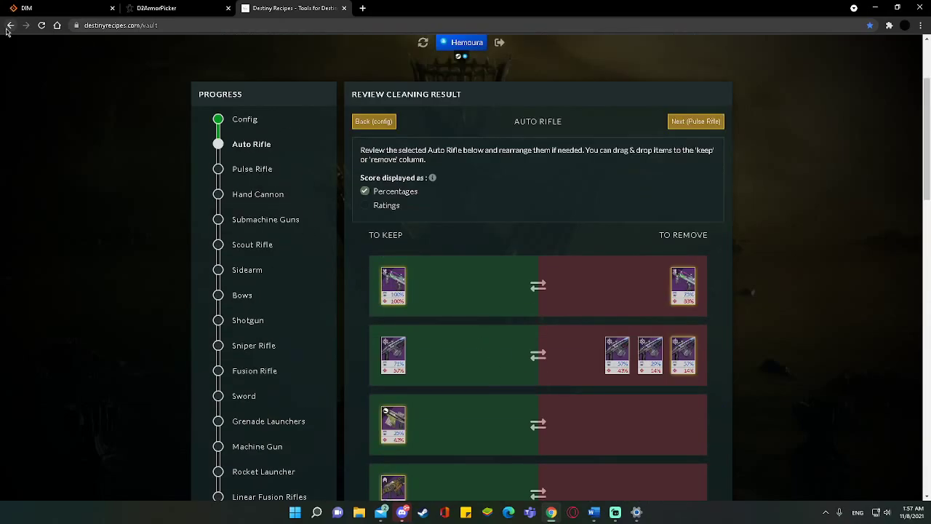
Step: Reload the Vault Cleaner configuration and exclude weapons from the cleaning
{"action": "left_click", "coordinate": [9, 26]}
{"action": "left_click", "coordinate": [304, 57]}
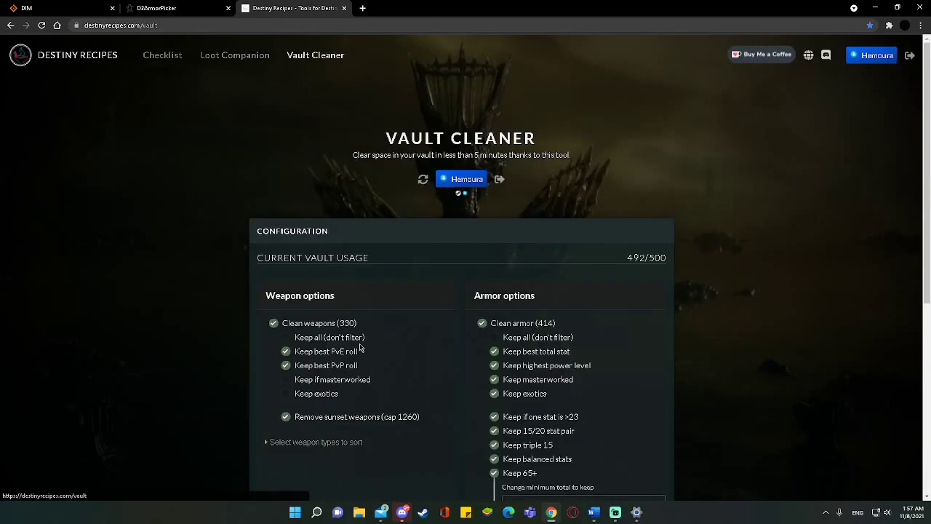
{"action": "left_click", "coordinate": [274, 323]}
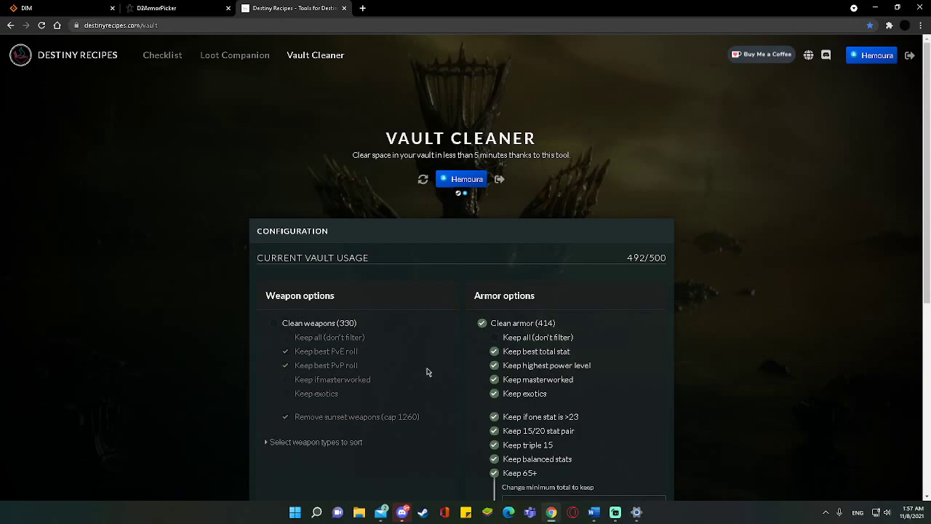
Step: Turn off the armor options Keep highest power level, Keep masterworked and Keep exotics
{"action": "scroll", "coordinate": [429, 371], "scroll_direction": "down", "scroll_amount": 2}
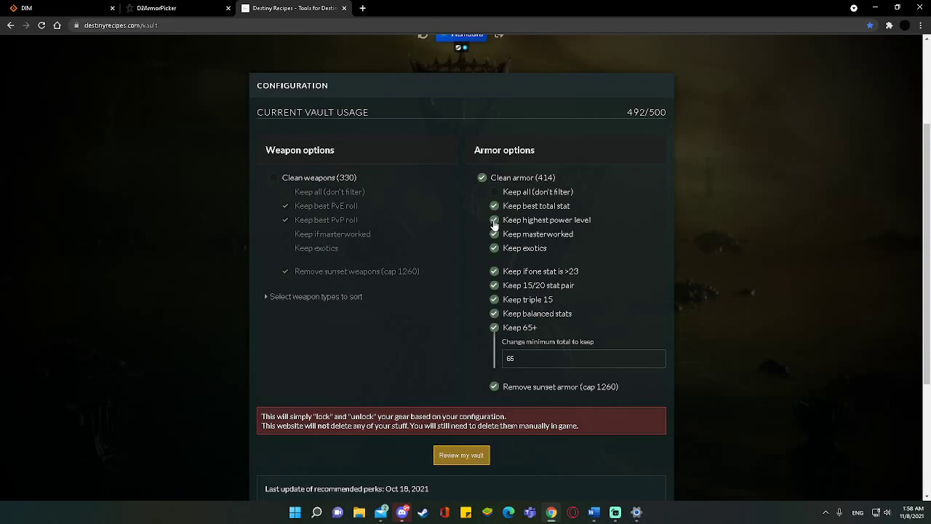
{"action": "left_click", "coordinate": [494, 222]}
{"action": "left_click", "coordinate": [493, 234]}
{"action": "left_click", "coordinate": [494, 250]}
{"action": "double_click", "coordinate": [503, 360]}
{"action": "left_click", "coordinate": [519, 361]}
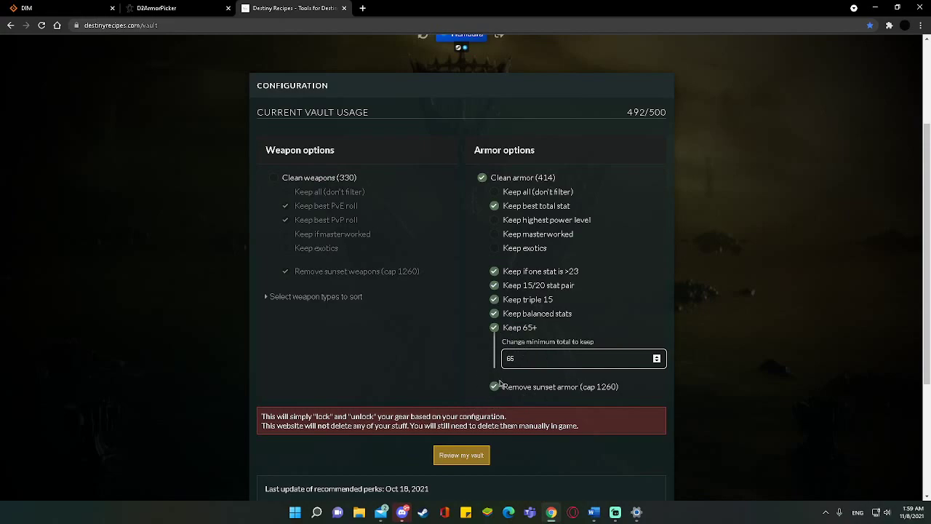
Step: Start the armor-only vault review and move the highest-power Hunter helmet to the keep column
{"action": "left_click", "coordinate": [464, 465]}
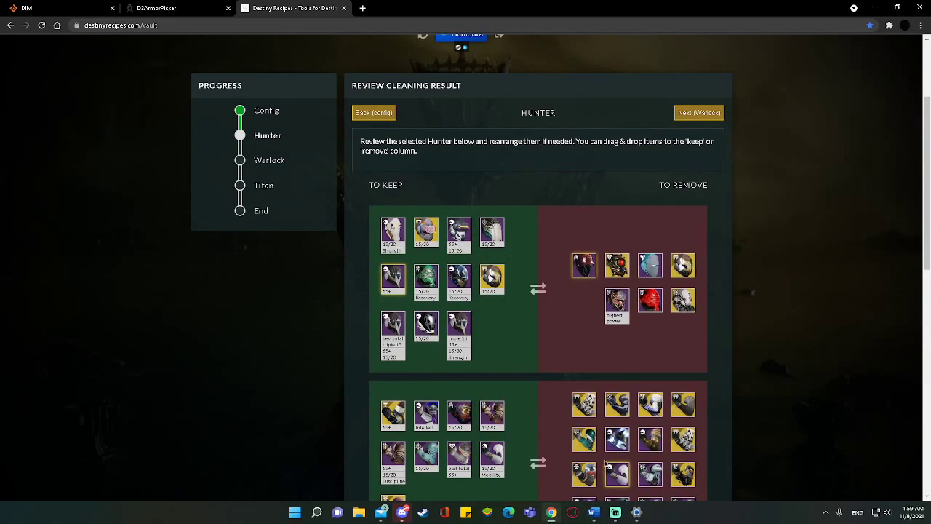
{"action": "scroll", "coordinate": [611, 436], "scroll_direction": "down", "scroll_amount": 3}
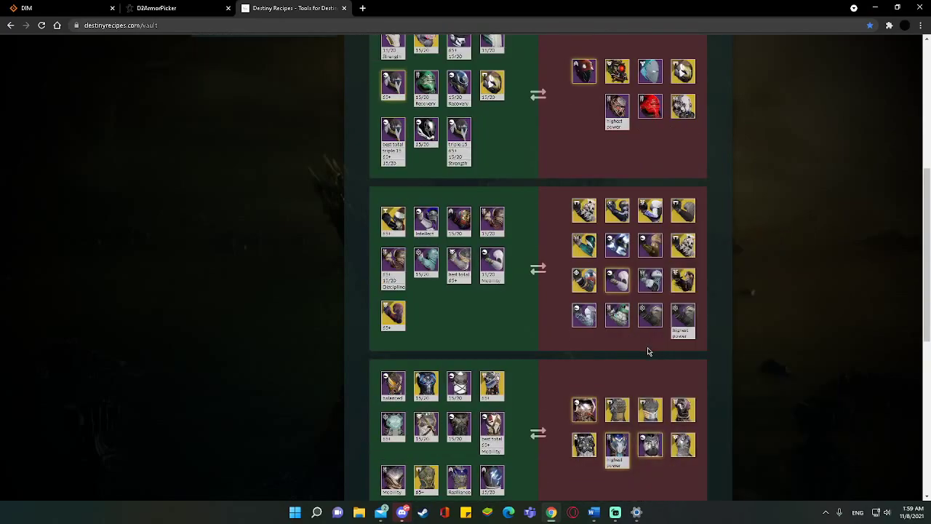
{"action": "scroll", "coordinate": [658, 352], "scroll_direction": "up", "scroll_amount": 2}
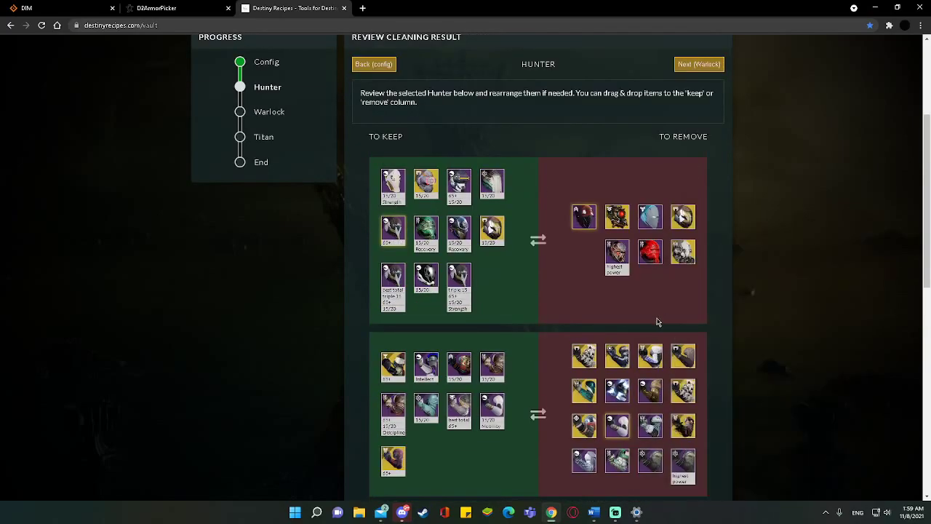
{"action": "left_click_drag", "start_coordinate": [609, 257], "coordinate": [527, 298]}
{"action": "mouse_move", "coordinate": [487, 293]}
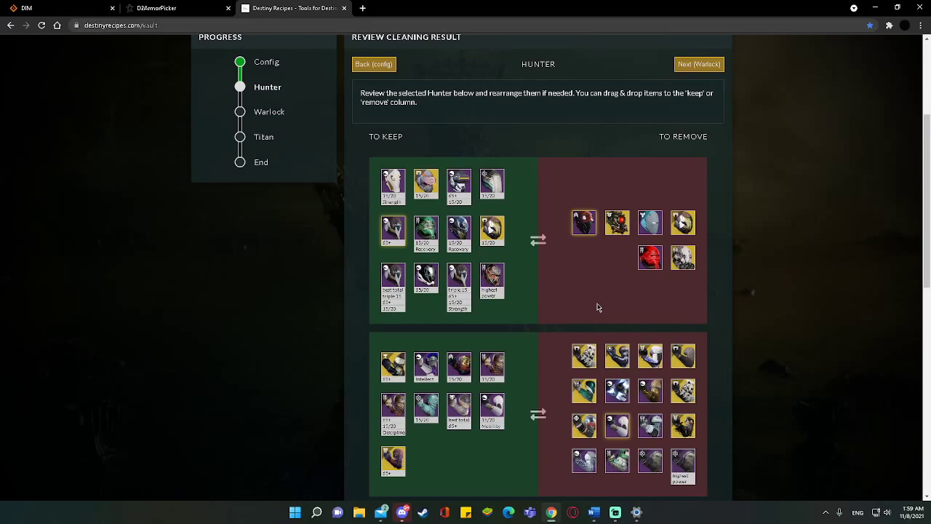
Step: Move all four Hunter class items marked for removal to the keep column
{"action": "scroll", "coordinate": [647, 240], "scroll_direction": "down", "scroll_amount": 1}
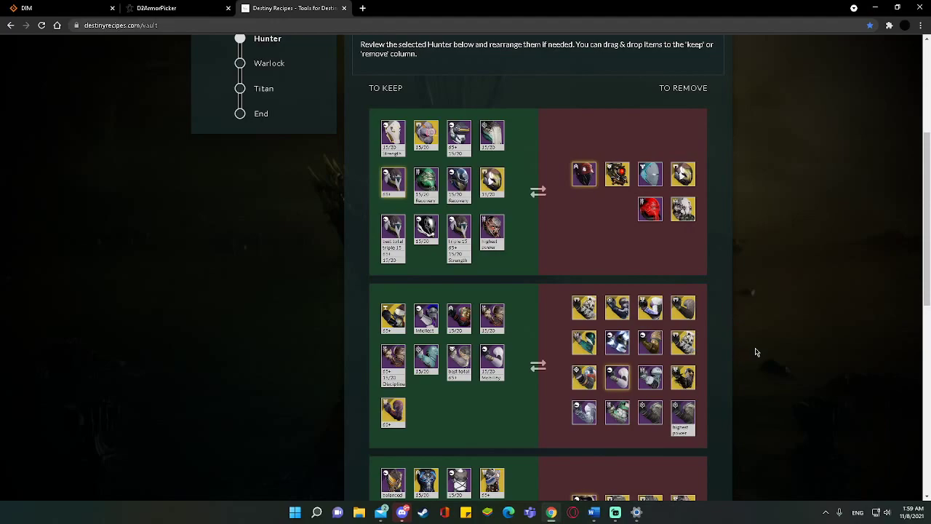
{"action": "scroll", "coordinate": [663, 269], "scroll_direction": "down", "scroll_amount": 3}
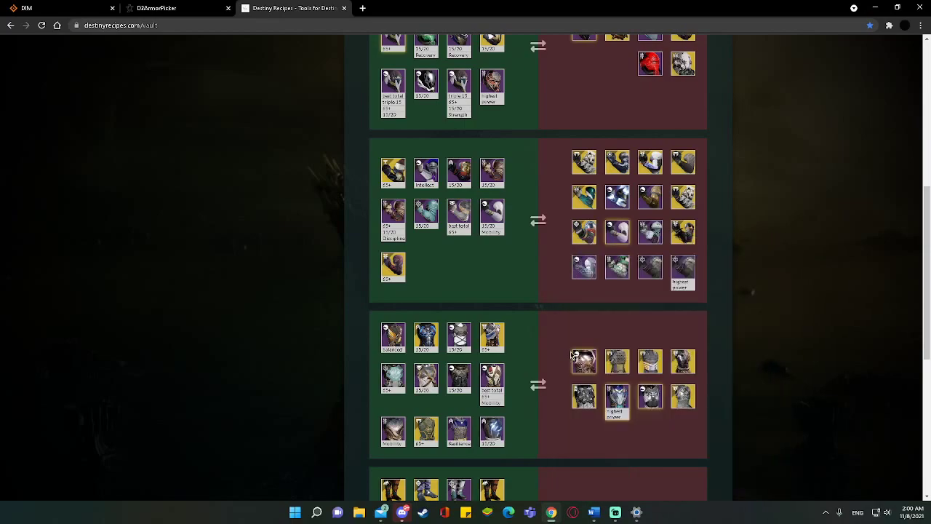
{"action": "scroll", "coordinate": [577, 361], "scroll_direction": "down", "scroll_amount": 3}
{"action": "scroll", "coordinate": [632, 368], "scroll_direction": "down", "scroll_amount": 2}
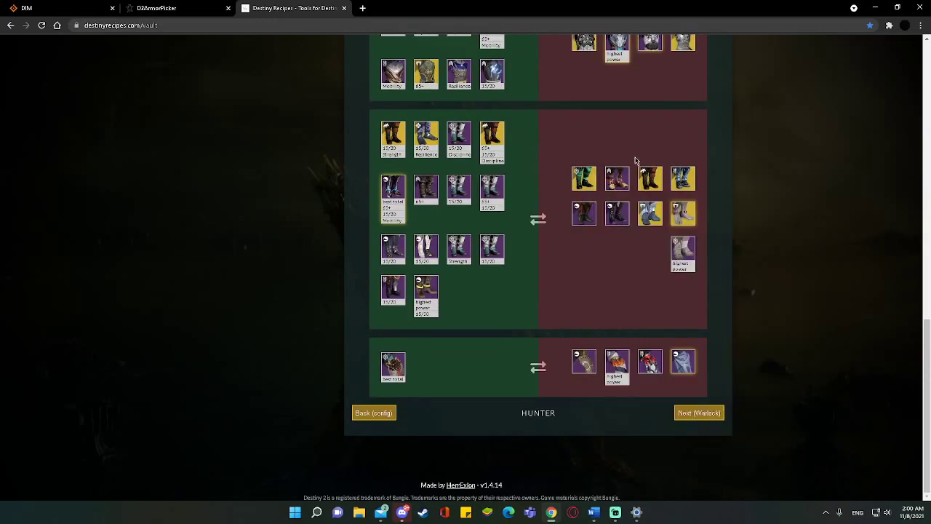
{"action": "left_click", "coordinate": [584, 362]}
{"action": "left_click", "coordinate": [616, 361]}
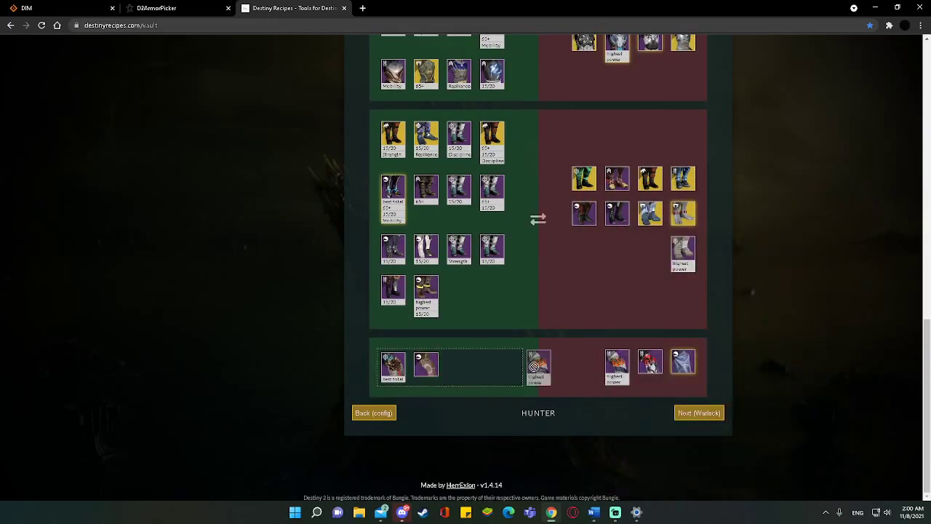
{"action": "left_click", "coordinate": [648, 368]}
{"action": "left_click", "coordinate": [691, 377]}
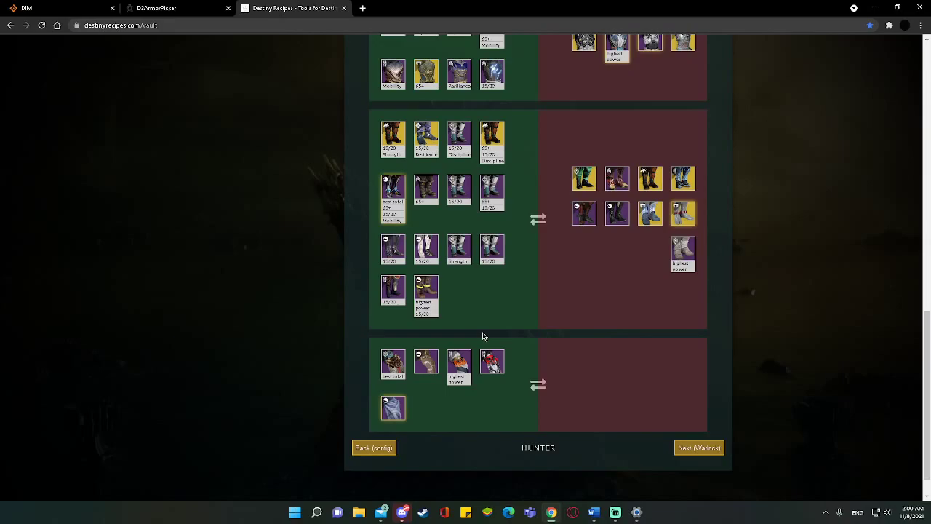
Step: Advance the review through the Warlock armor to the Titan armor, examining which pieces are kept and removed
{"action": "scroll", "coordinate": [524, 354], "scroll_direction": "up", "scroll_amount": 2}
{"action": "scroll", "coordinate": [524, 357], "scroll_direction": "down", "scroll_amount": 3}
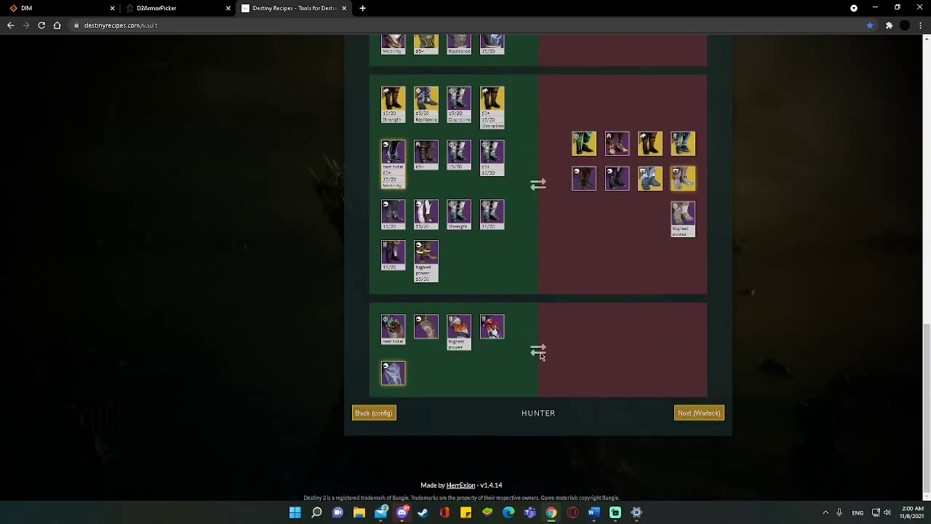
{"action": "left_click", "coordinate": [699, 413]}
{"action": "scroll", "coordinate": [618, 240], "scroll_direction": "up", "scroll_amount": 10}
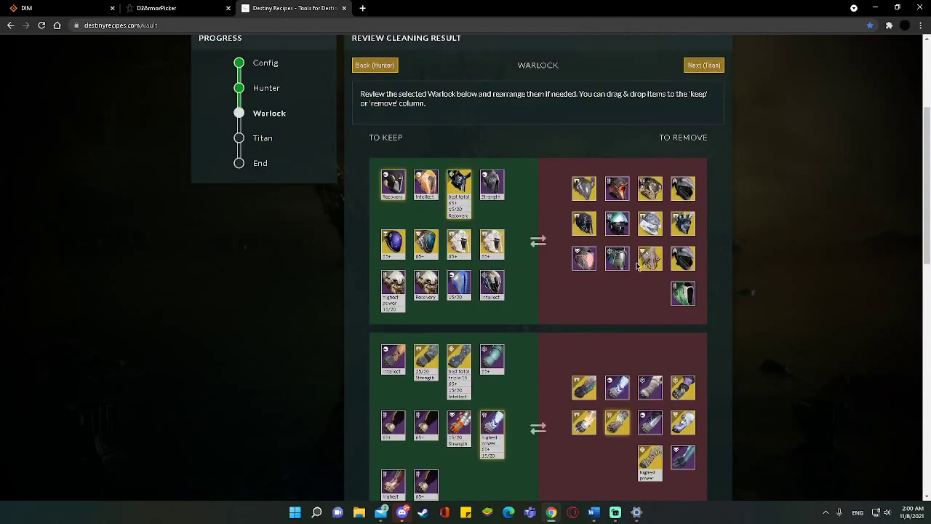
{"action": "scroll", "coordinate": [639, 269], "scroll_direction": "down", "scroll_amount": 10}
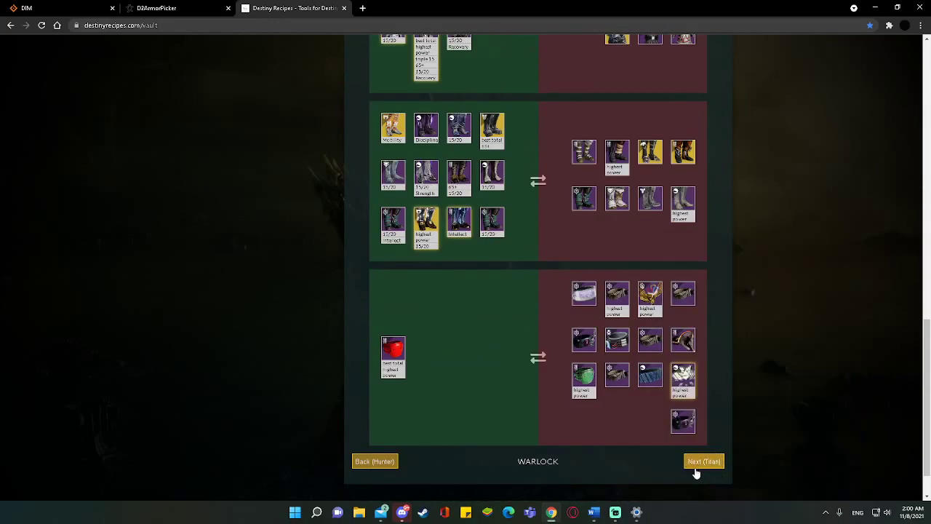
{"action": "left_click", "coordinate": [702, 463]}
{"action": "scroll", "coordinate": [691, 327], "scroll_direction": "down", "scroll_amount": 5}
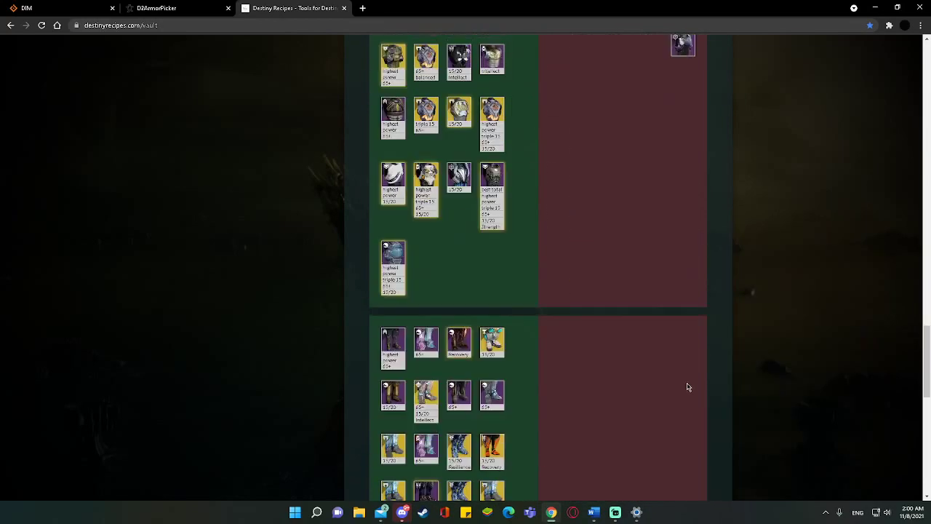
Step: Finish the Titan armor review and apply the keep and remove choices by locking and unlocking the items
{"action": "scroll", "coordinate": [688, 388], "scroll_direction": "down", "scroll_amount": 5}
{"action": "left_click", "coordinate": [703, 416]}
{"action": "left_click", "coordinate": [538, 414]}
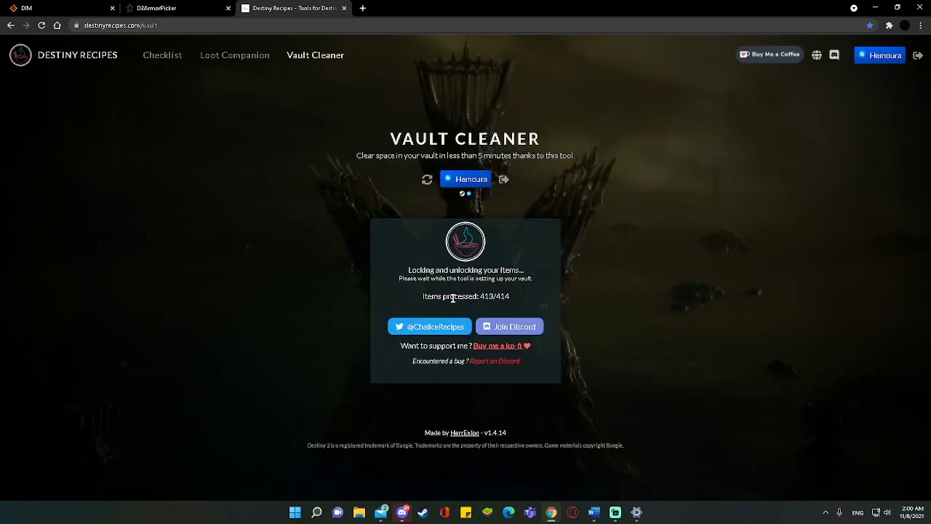
Step: Switch to DIM and replace the inventory search with "is:armor is:unlocked"
{"action": "left_click", "coordinate": [80, 12]}
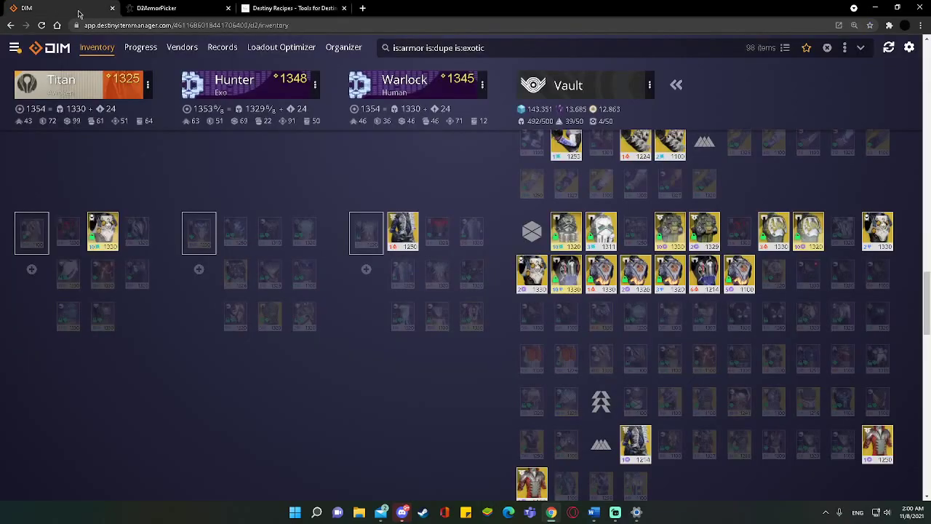
{"action": "triple_click", "coordinate": [500, 47]}
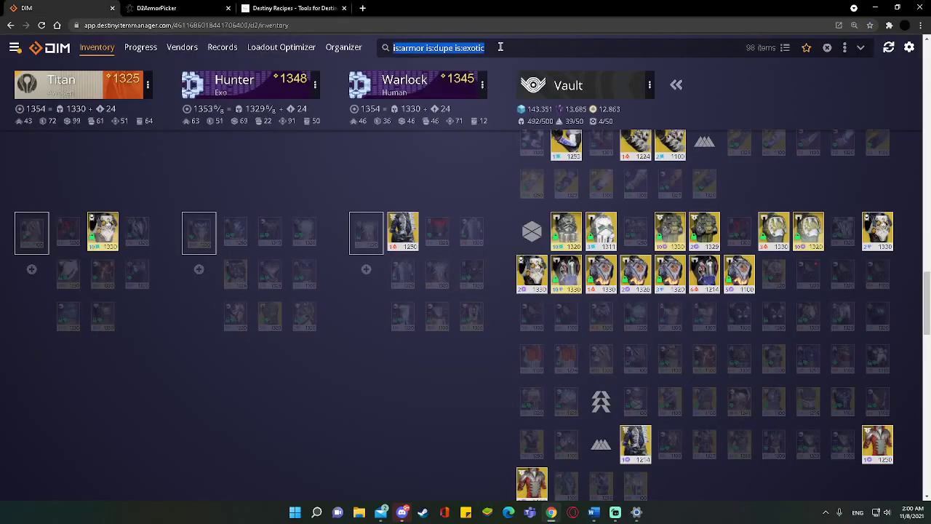
{"action": "key", "text": "BackSpace"}
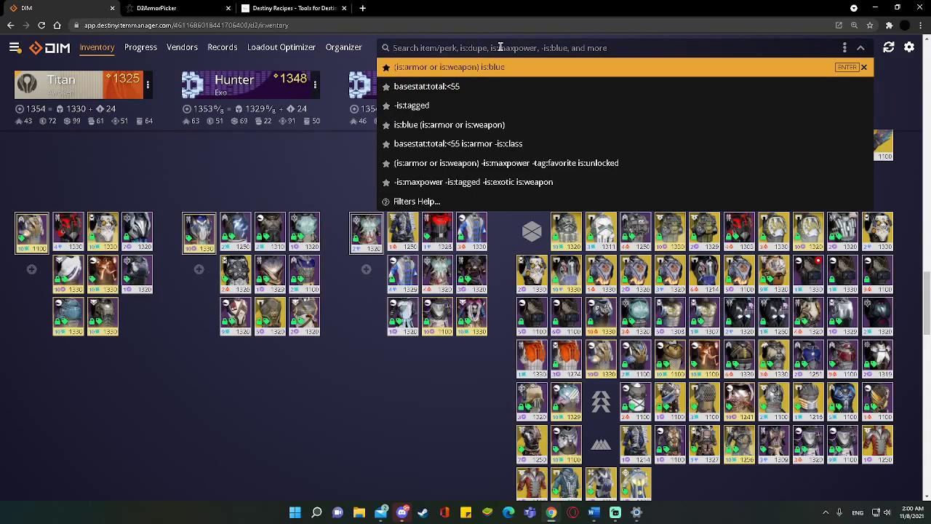
{"action": "type", "text": "is:"}
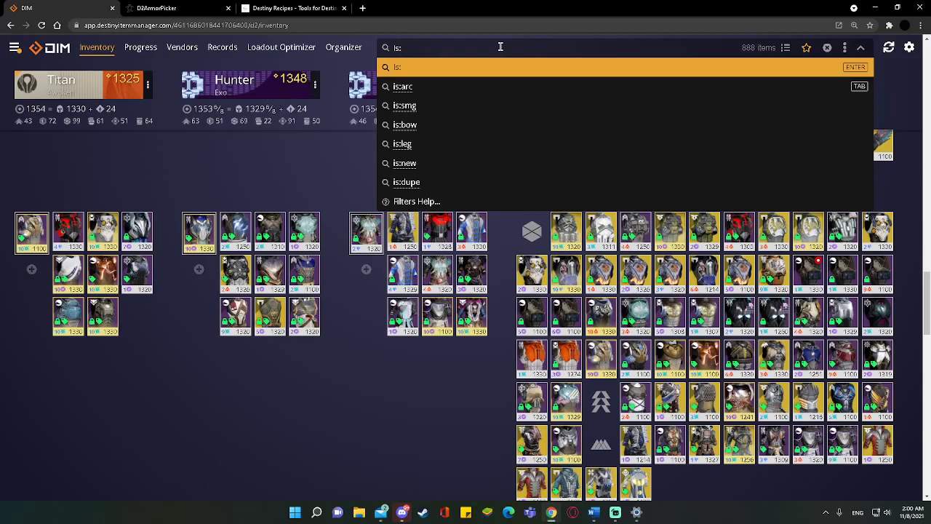
{"action": "type", "text": "armor"}
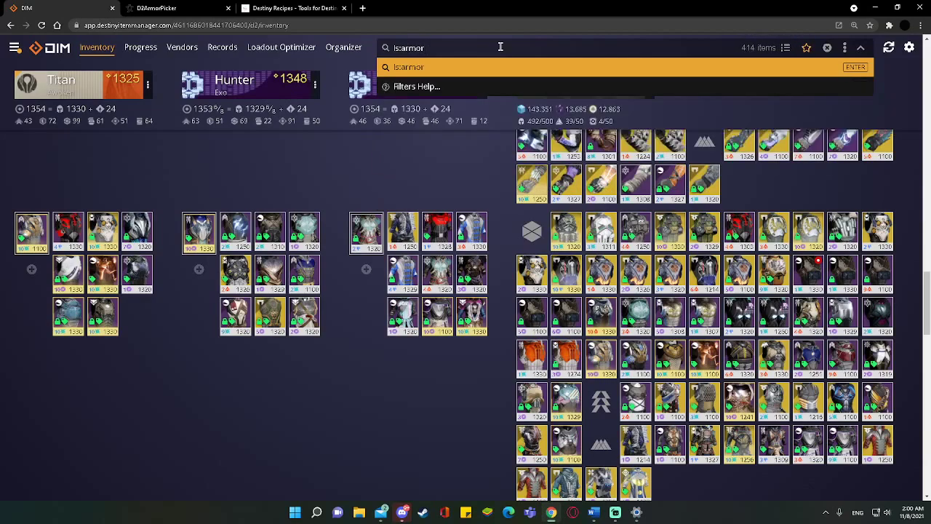
{"action": "type", "text": " is:unlocked"}
{"action": "key", "text": "Return"}
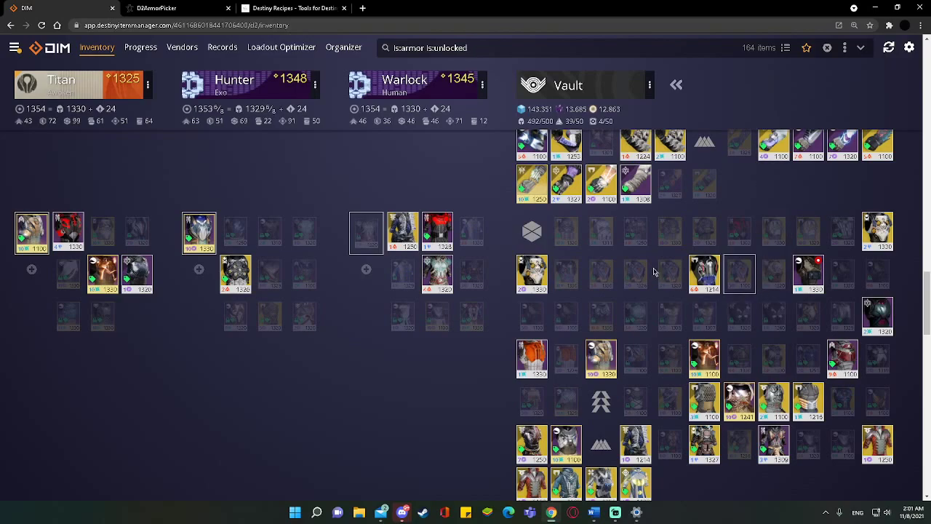
Step: Check the Vault Cleaner's next-step instructions for unlocked items and return to the DIM inventory
{"action": "left_click", "coordinate": [291, 9]}
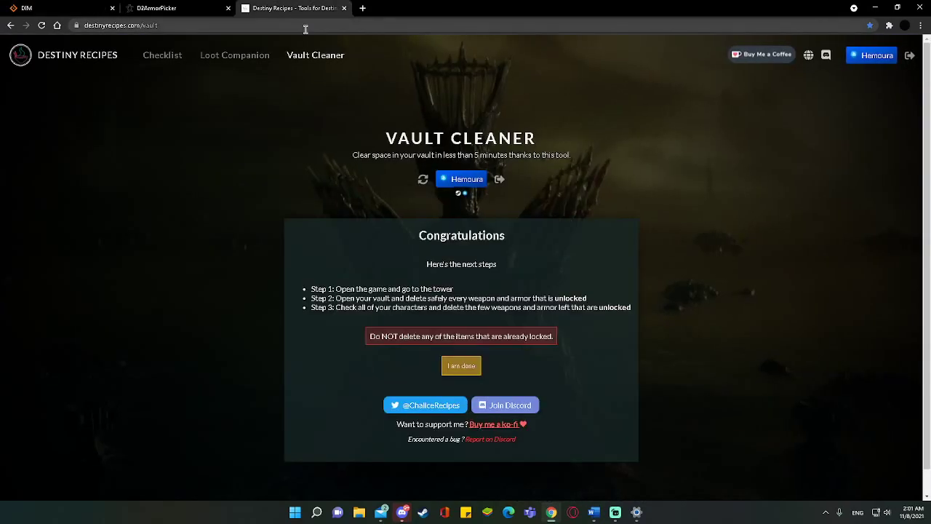
{"action": "left_click", "coordinate": [180, 6]}
{"action": "left_click", "coordinate": [73, 8]}
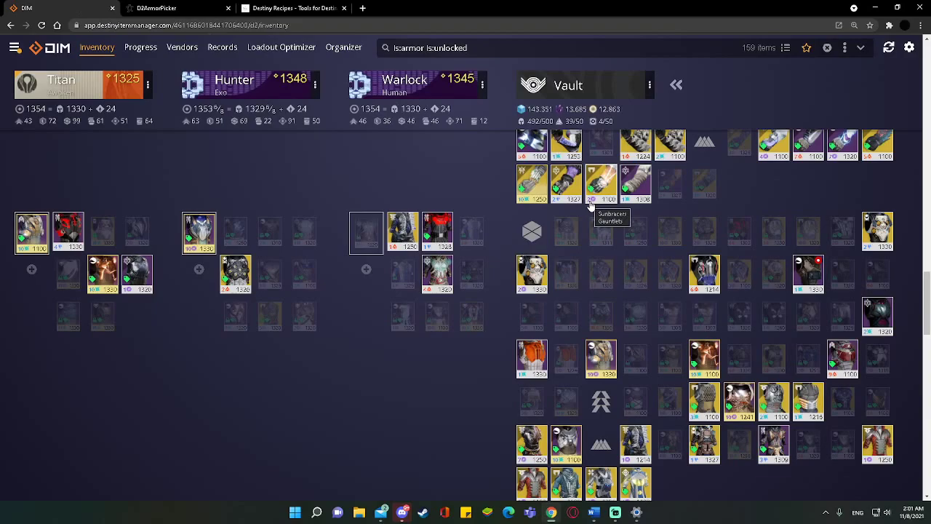
Step: Examine the unlocked armor highlighted in the DIM inventory, from the helmets through to the leg and class armor
{"action": "scroll", "coordinate": [611, 218], "scroll_direction": "up", "scroll_amount": 5}
{"action": "scroll", "coordinate": [613, 251], "scroll_direction": "up", "scroll_amount": 4}
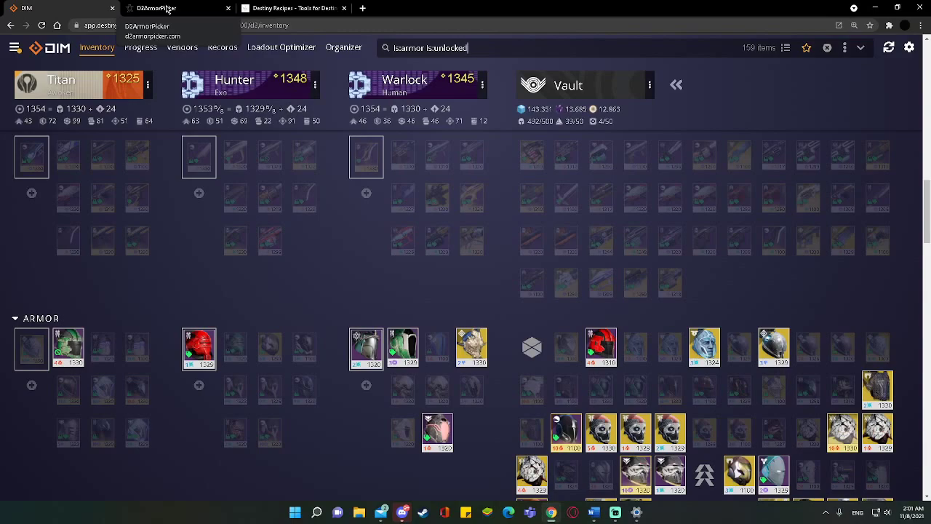
{"action": "scroll", "coordinate": [478, 229], "scroll_direction": "down", "scroll_amount": 3}
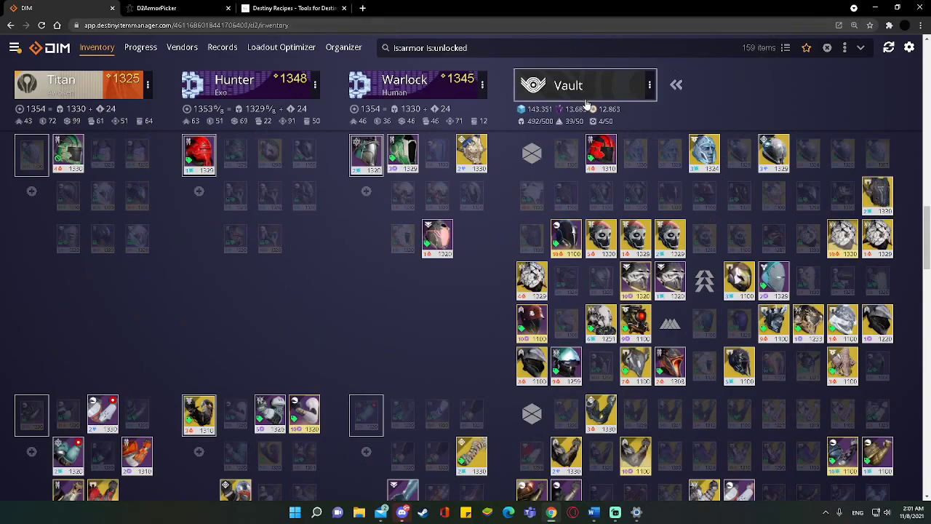
{"action": "scroll", "coordinate": [591, 107], "scroll_direction": "down", "scroll_amount": 3}
{"action": "scroll", "coordinate": [592, 108], "scroll_direction": "down", "scroll_amount": 5}
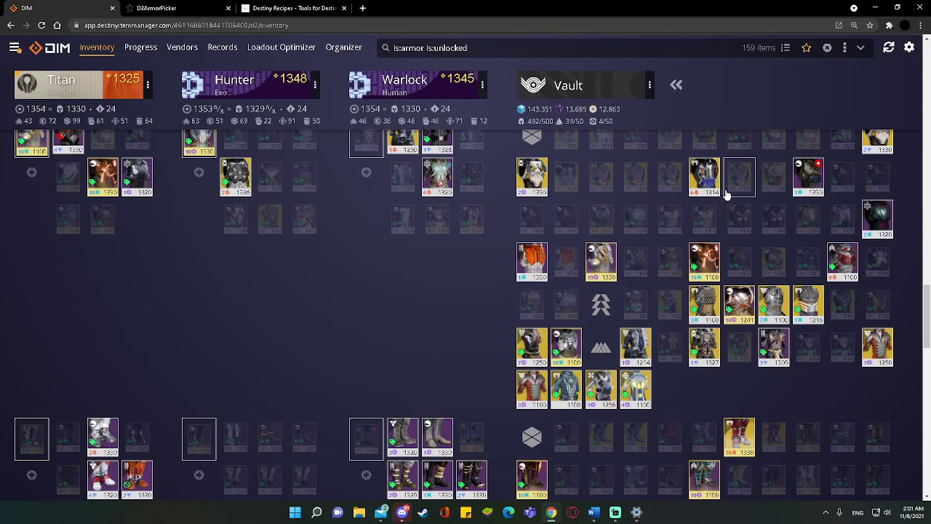
{"action": "scroll", "coordinate": [726, 194], "scroll_direction": "down", "scroll_amount": 10}
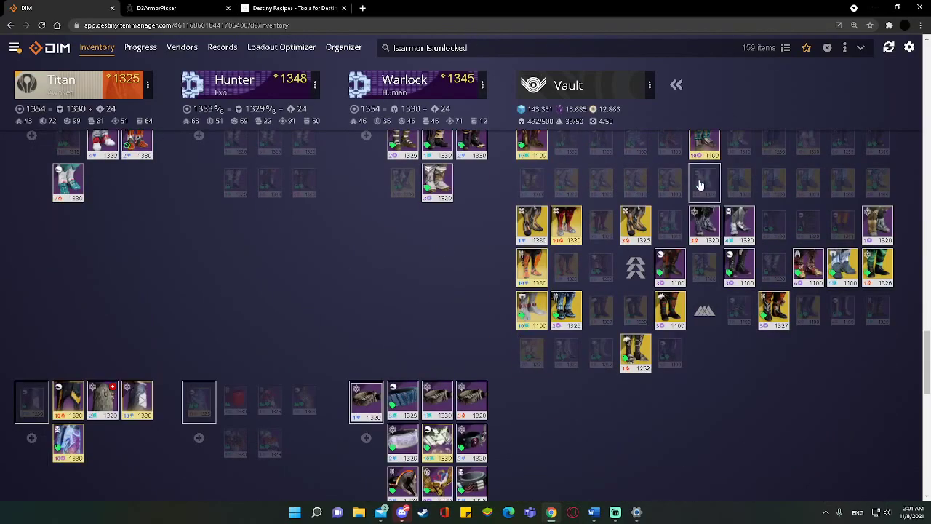
{"action": "scroll", "coordinate": [709, 203], "scroll_direction": "up", "scroll_amount": 5}
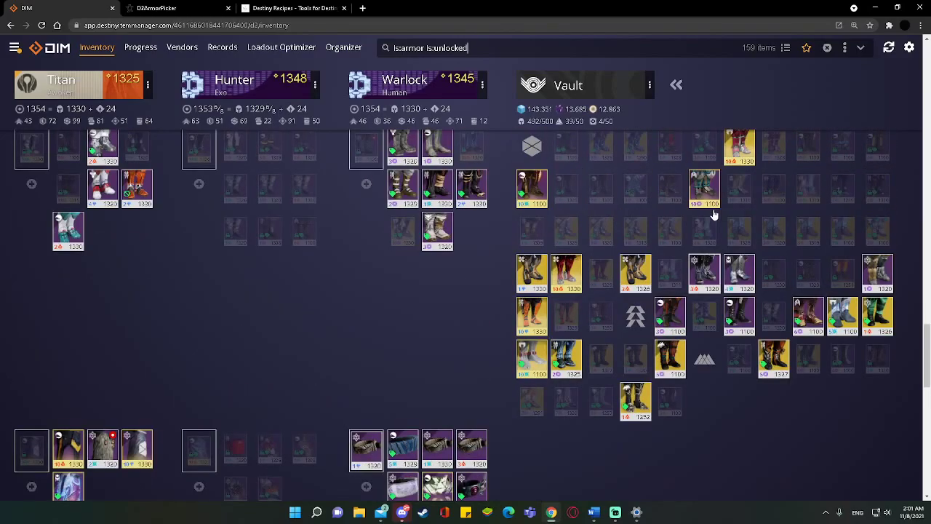
{"action": "scroll", "coordinate": [714, 216], "scroll_direction": "up", "scroll_amount": 3}
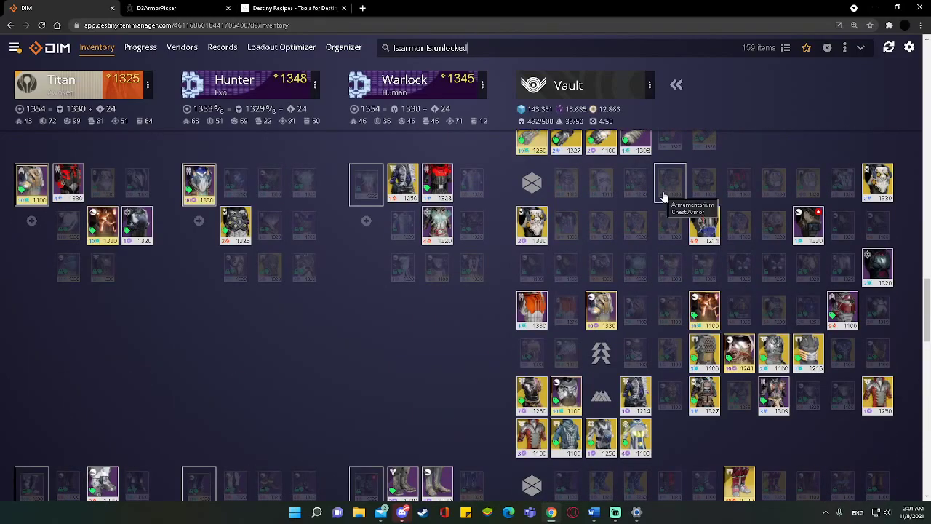
Step: Revisit the D2ArmorPicker clusters and the Vault Cleaner's closing instructions, and return to DIM
{"action": "key", "text": "ctrl+Tab"}
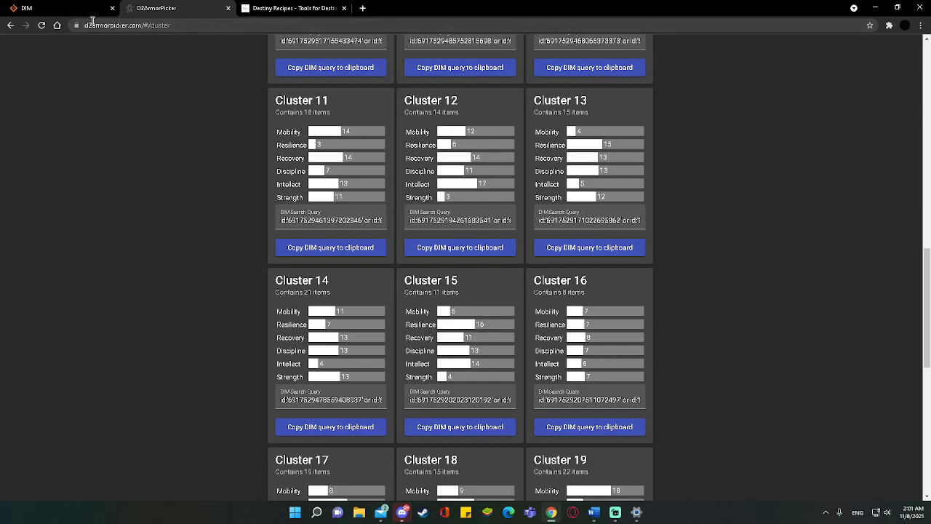
{"action": "left_click", "coordinate": [261, 12]}
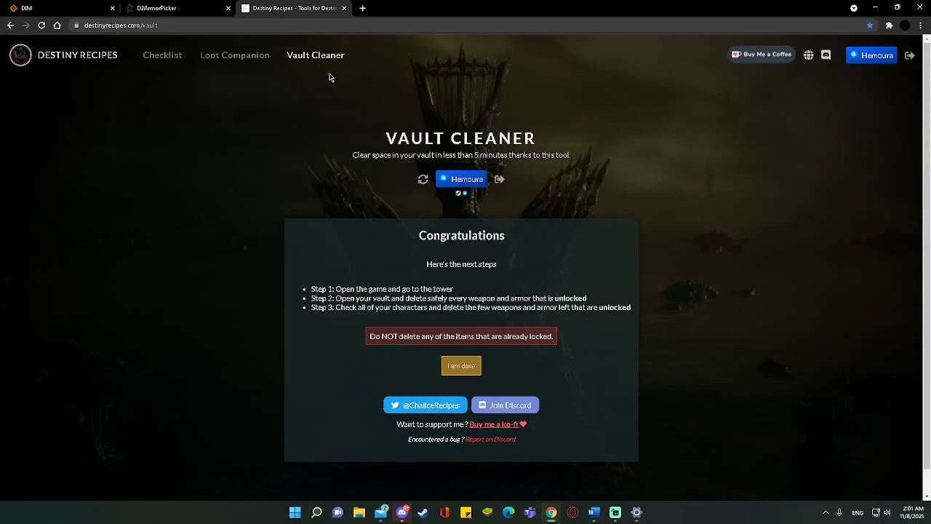
{"action": "left_click", "coordinate": [88, 12]}
Step: Look back over the unlocked leg, chest, gauntlet and helmet pieces in the vault as candidates for deletion
{"action": "scroll", "coordinate": [549, 291], "scroll_direction": "down", "scroll_amount": 2}
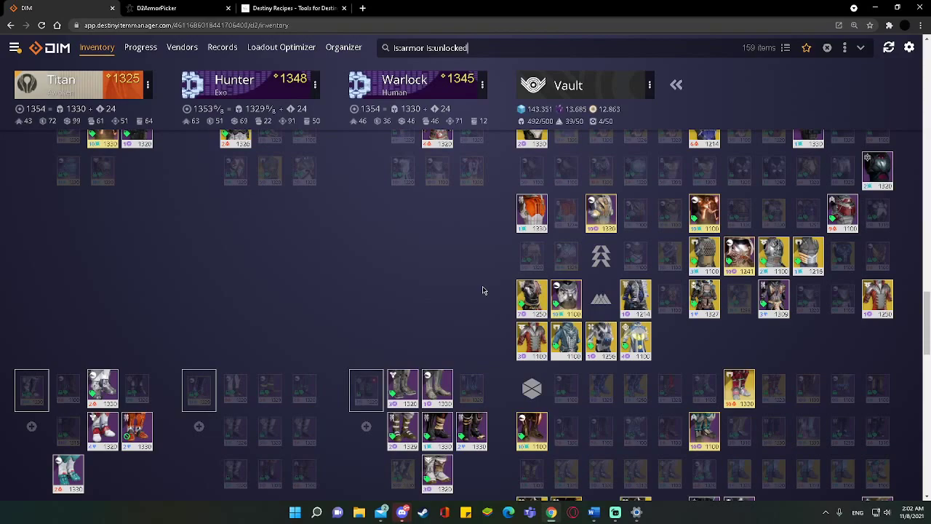
{"action": "scroll", "coordinate": [518, 263], "scroll_direction": "up", "scroll_amount": 4}
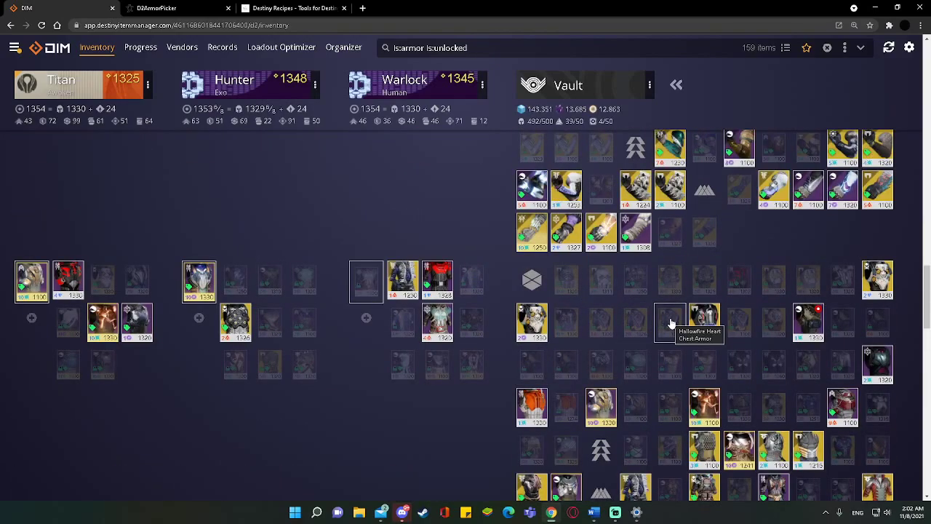
{"action": "scroll", "coordinate": [671, 324], "scroll_direction": "up", "scroll_amount": 6}
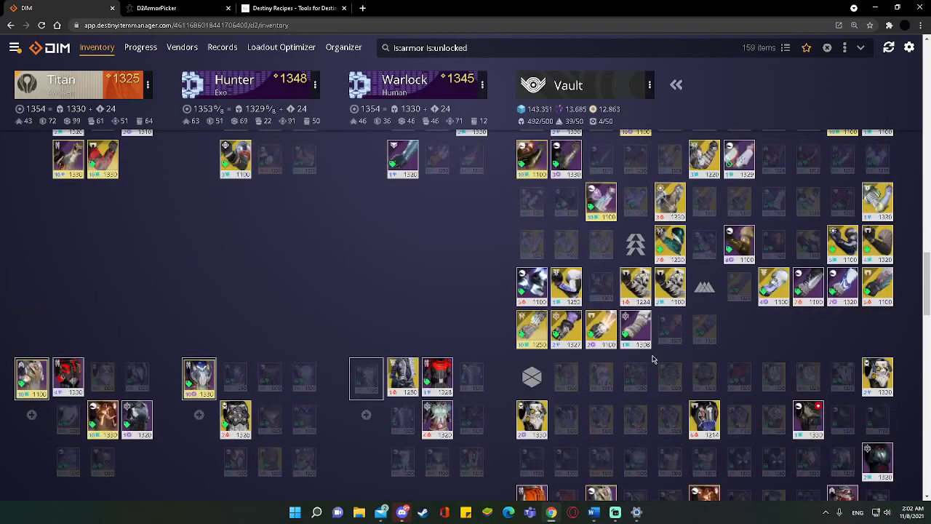
{"action": "scroll", "coordinate": [641, 382], "scroll_direction": "up", "scroll_amount": 1}
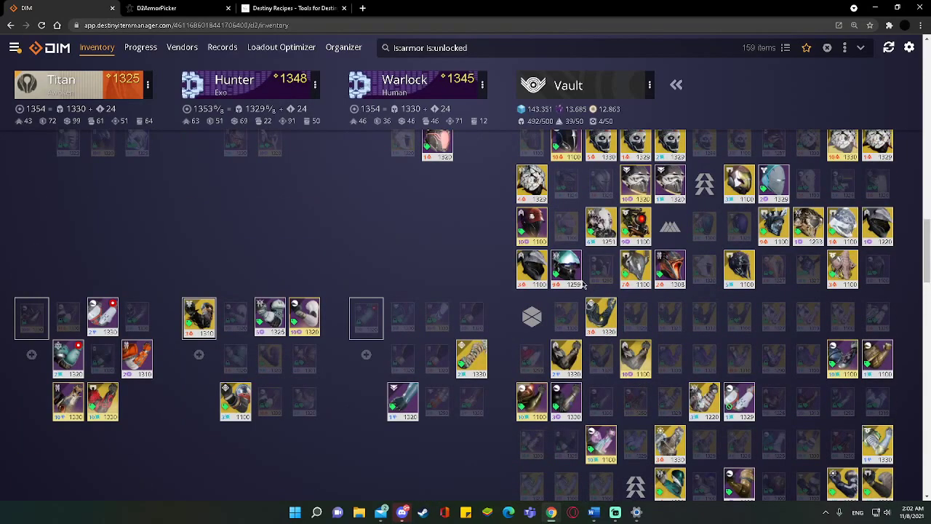
{"action": "scroll", "coordinate": [632, 265], "scroll_direction": "up", "scroll_amount": 1}
{"action": "scroll", "coordinate": [632, 265], "scroll_direction": "up", "scroll_amount": 1}
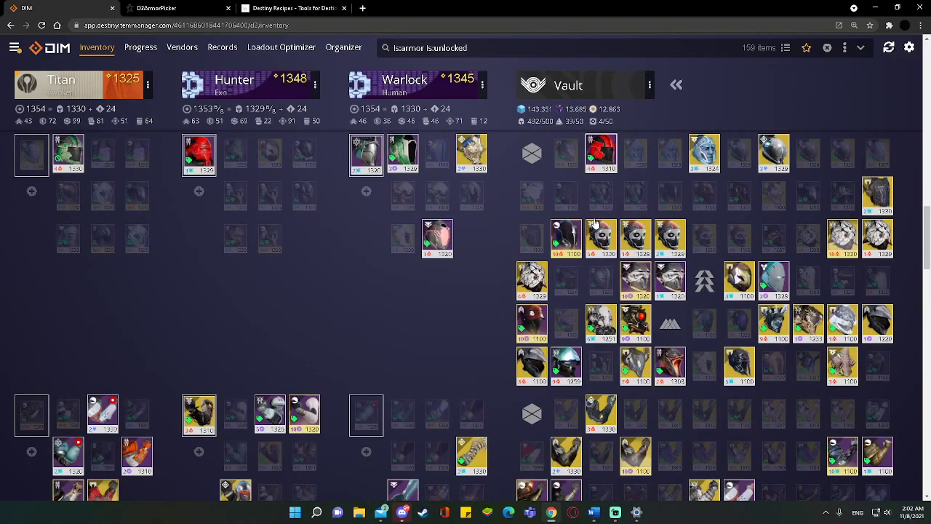
{"action": "scroll", "coordinate": [595, 222], "scroll_direction": "down", "scroll_amount": 5}
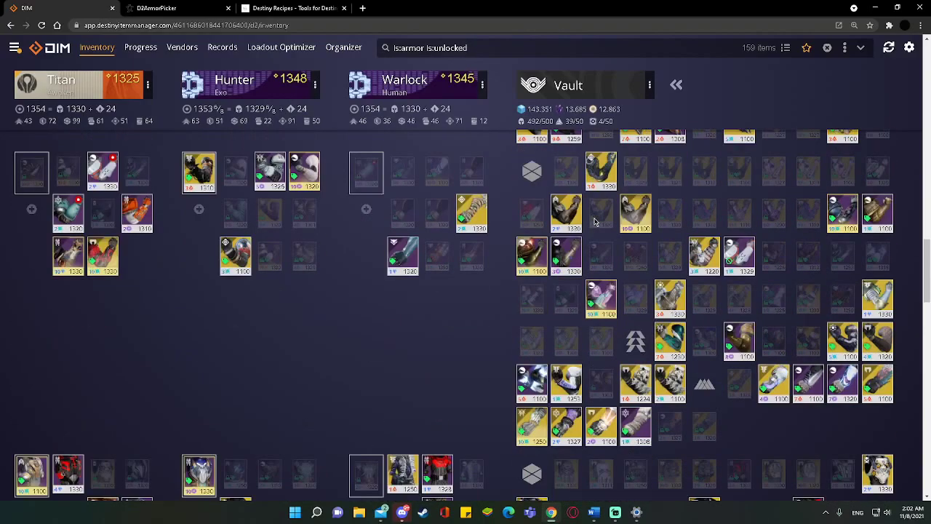